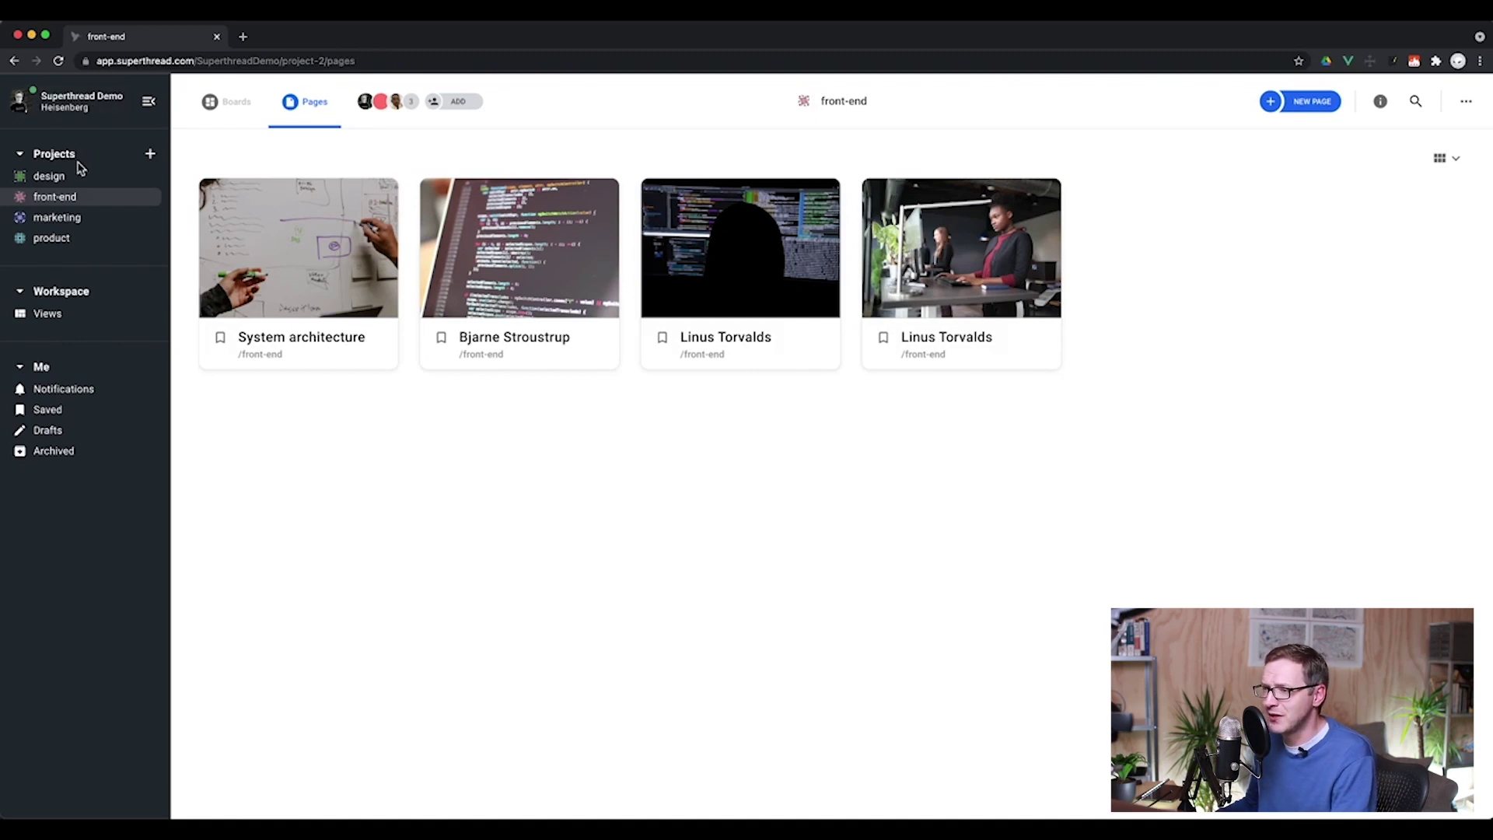
- Start adding a new project, then dismiss the Add a Project form without creating anything
click(151, 155)
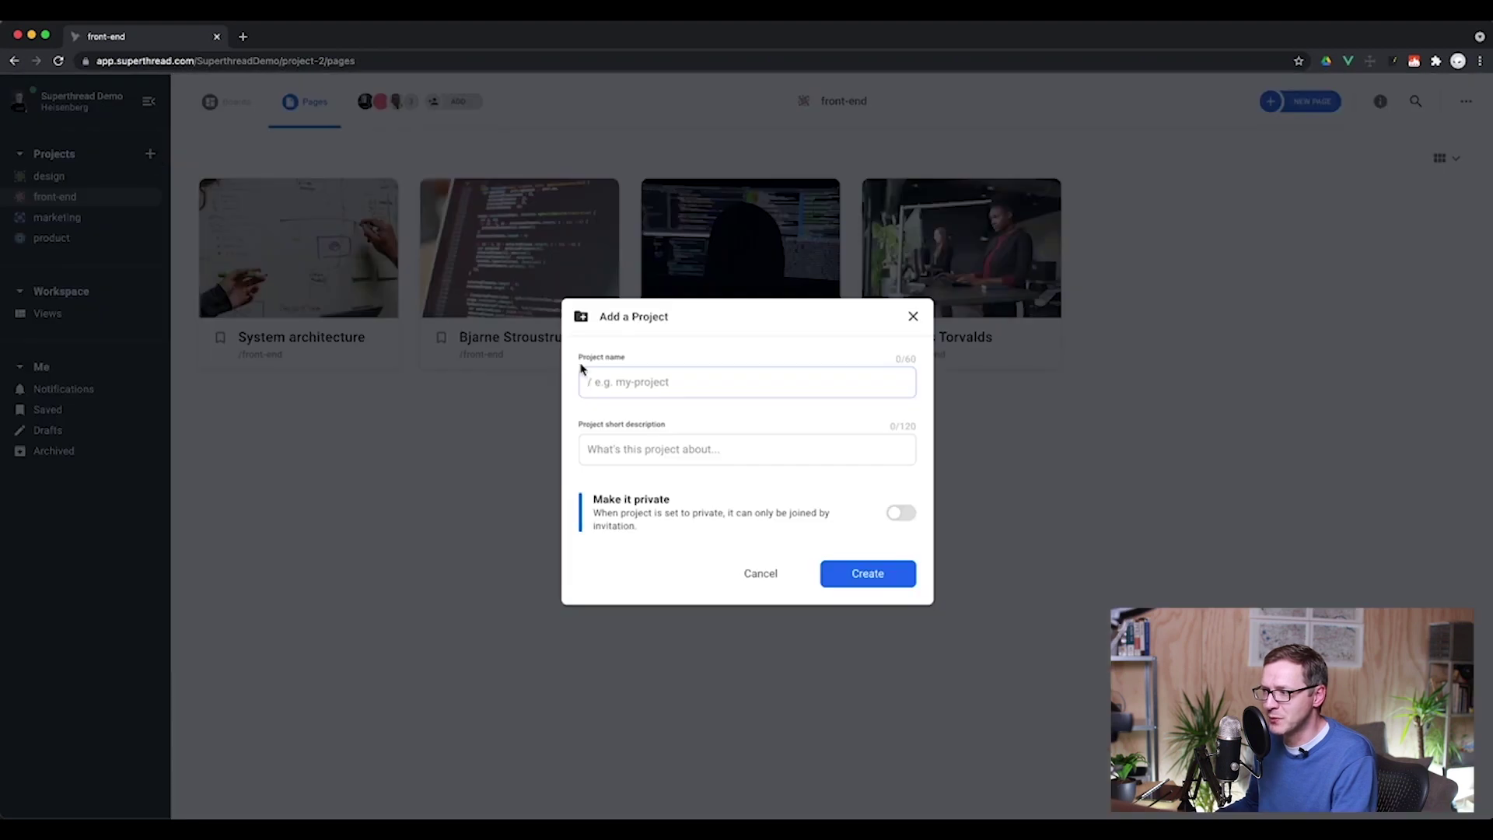
click(914, 317)
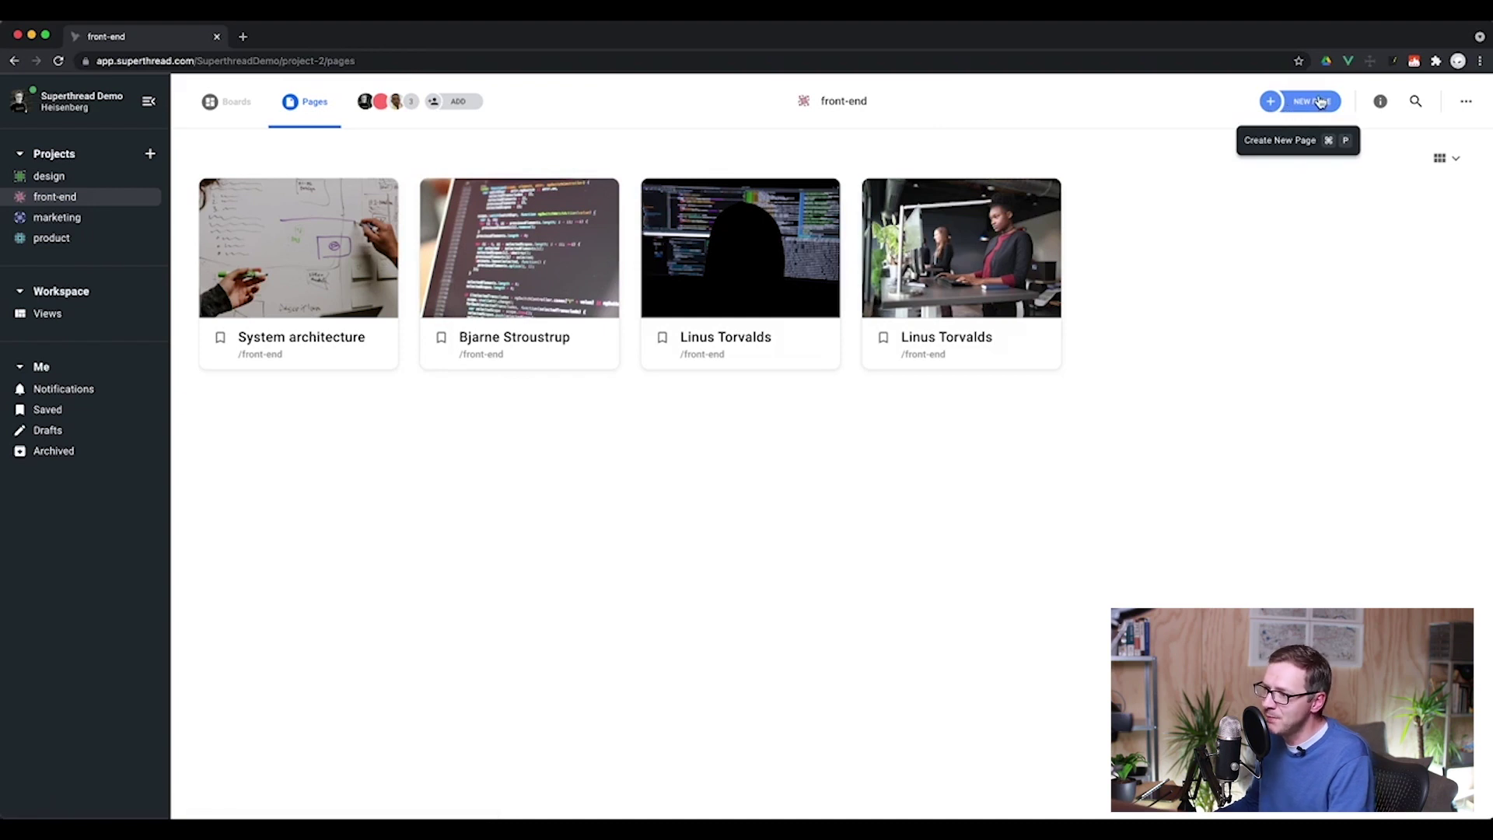
- Open the fourth Linus Torvalds page and switch it into edit mode
click(984, 229)
scroll(999, 389, down, 4)
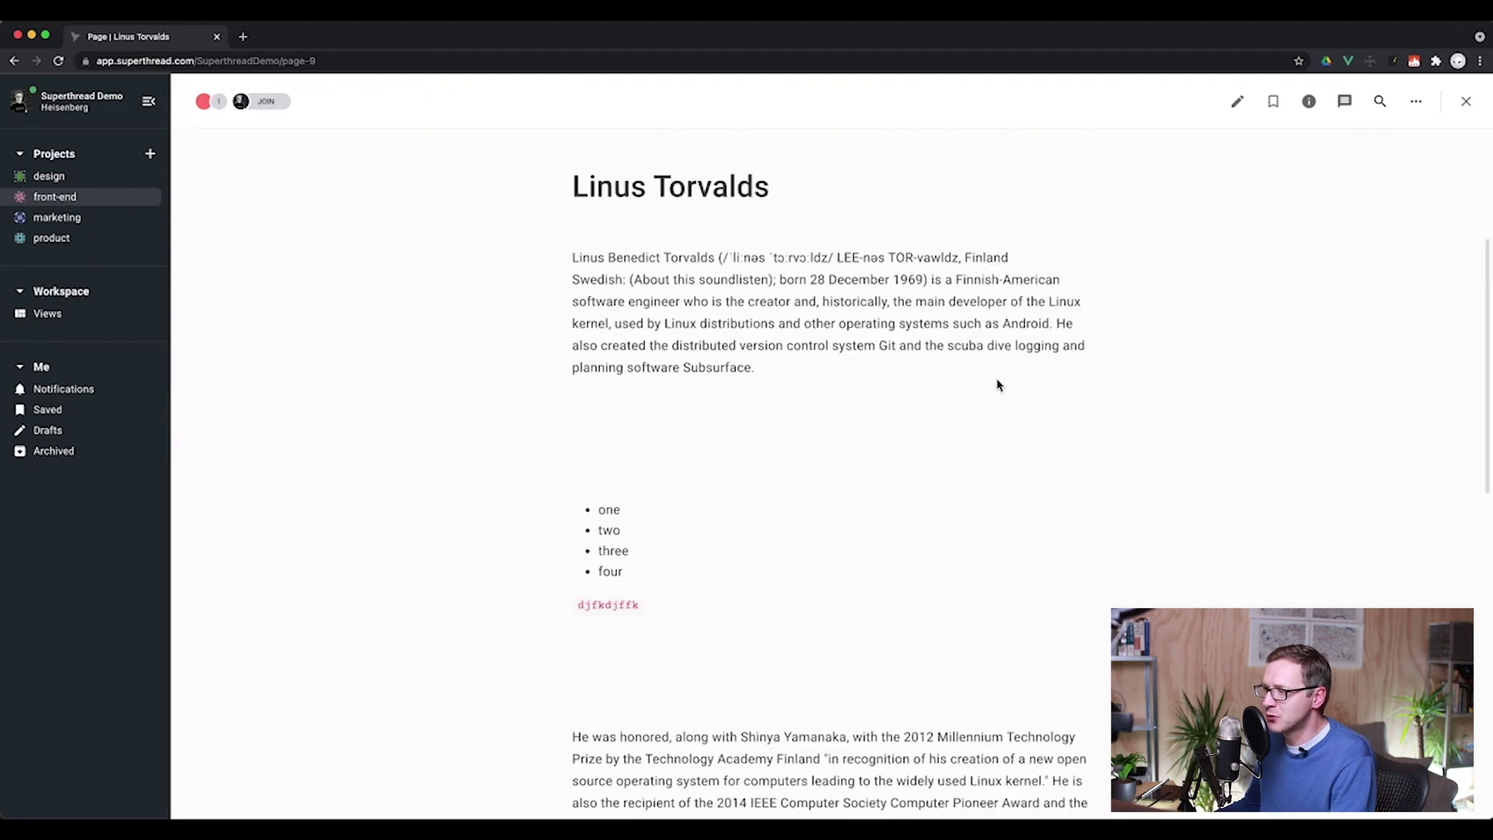
scroll(998, 384, down, 7)
scroll(1010, 373, up, 9)
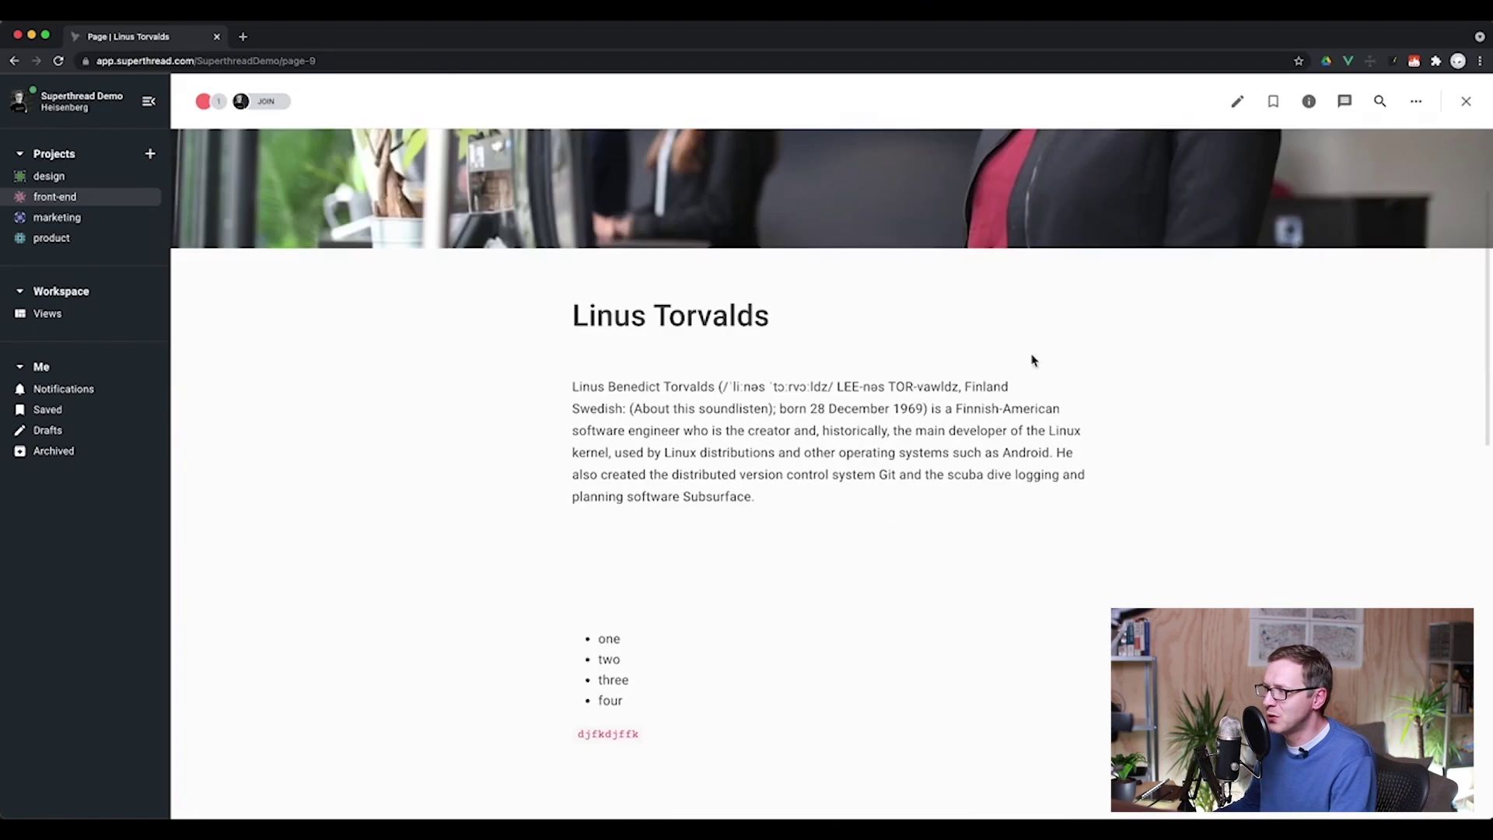
click(1238, 102)
scroll(639, 376, down, 2)
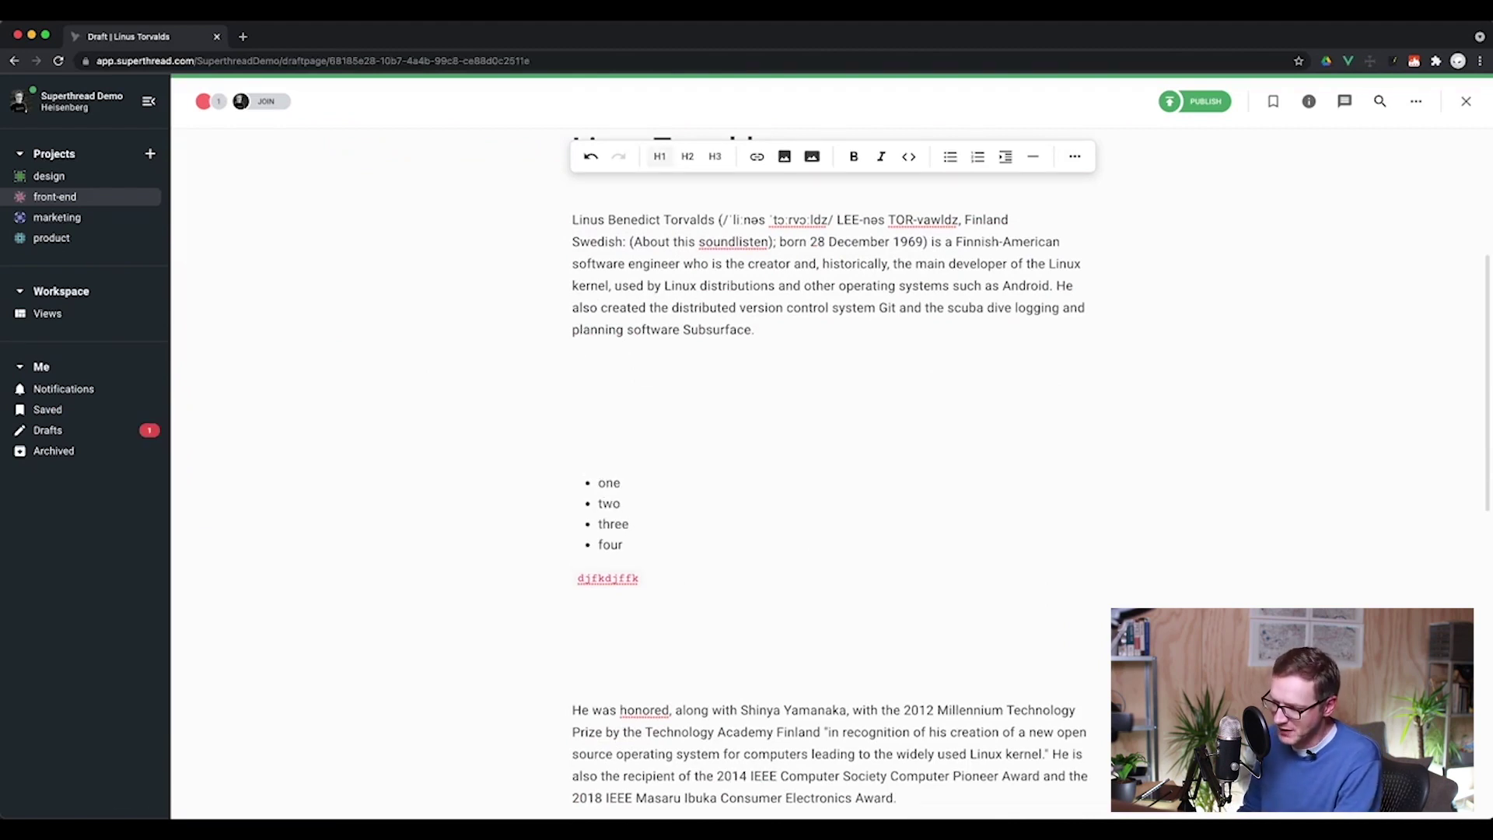
- Type a 'hello' heading followed by a bullet list and a numbered list of placeholder text
text(hello)
text(* dkjfdkjfkd)
key(Return)
text(dkfjjdjfkd)
key(Return)
key(Return)
text(1. dkfjdkjfkd)
key(Return)
text(dkjdkjfdk)
- Add a 'here is some code' block and inline code 'hello this is some text', and shrink the heading
key(Return)
key(Return)
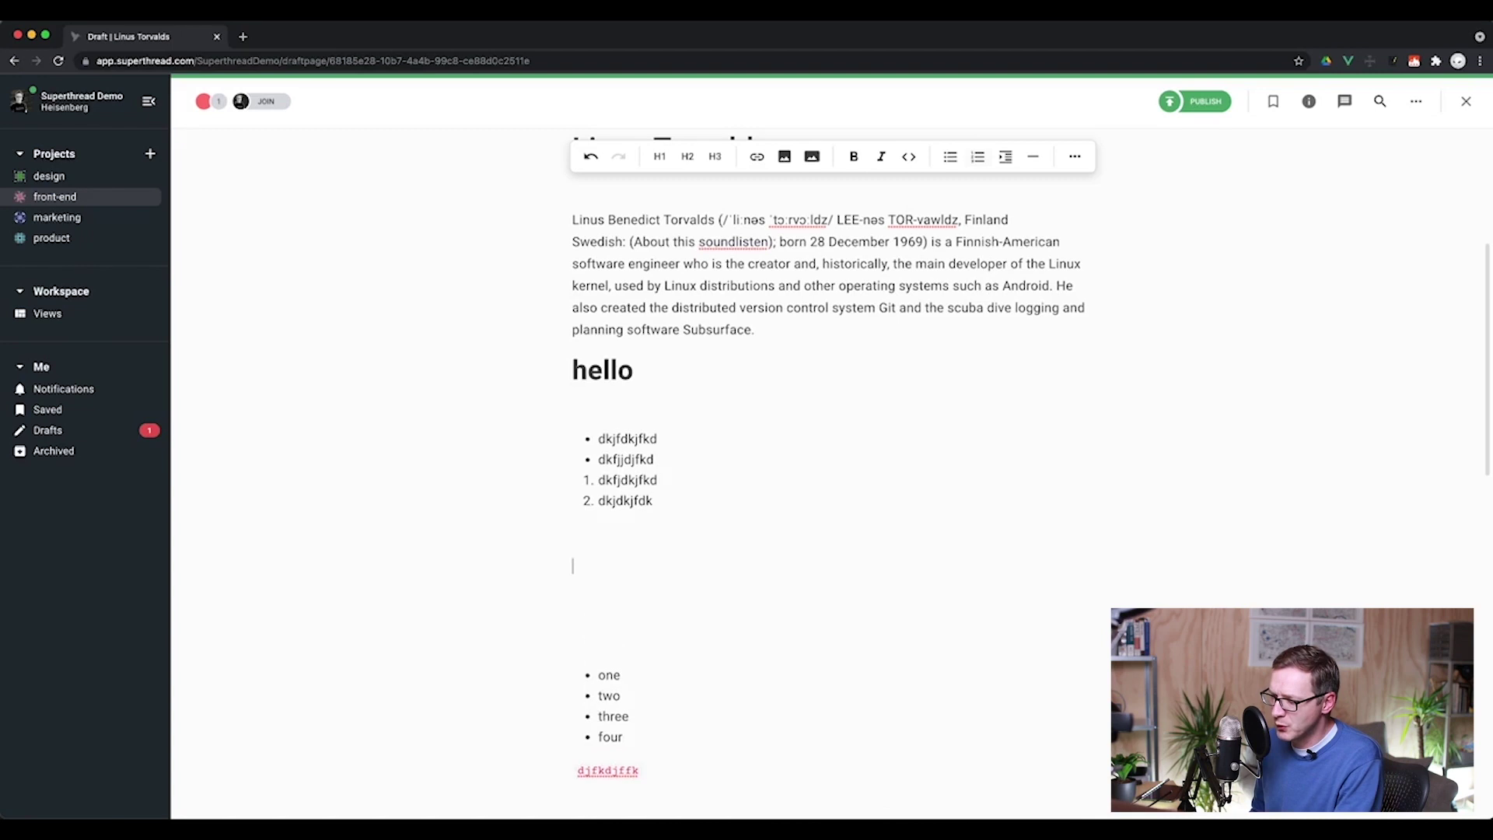
text(``` here is some code)
key(Return)
key(Return)
key(Return)
text(`hello this is some text`)
key(Return)
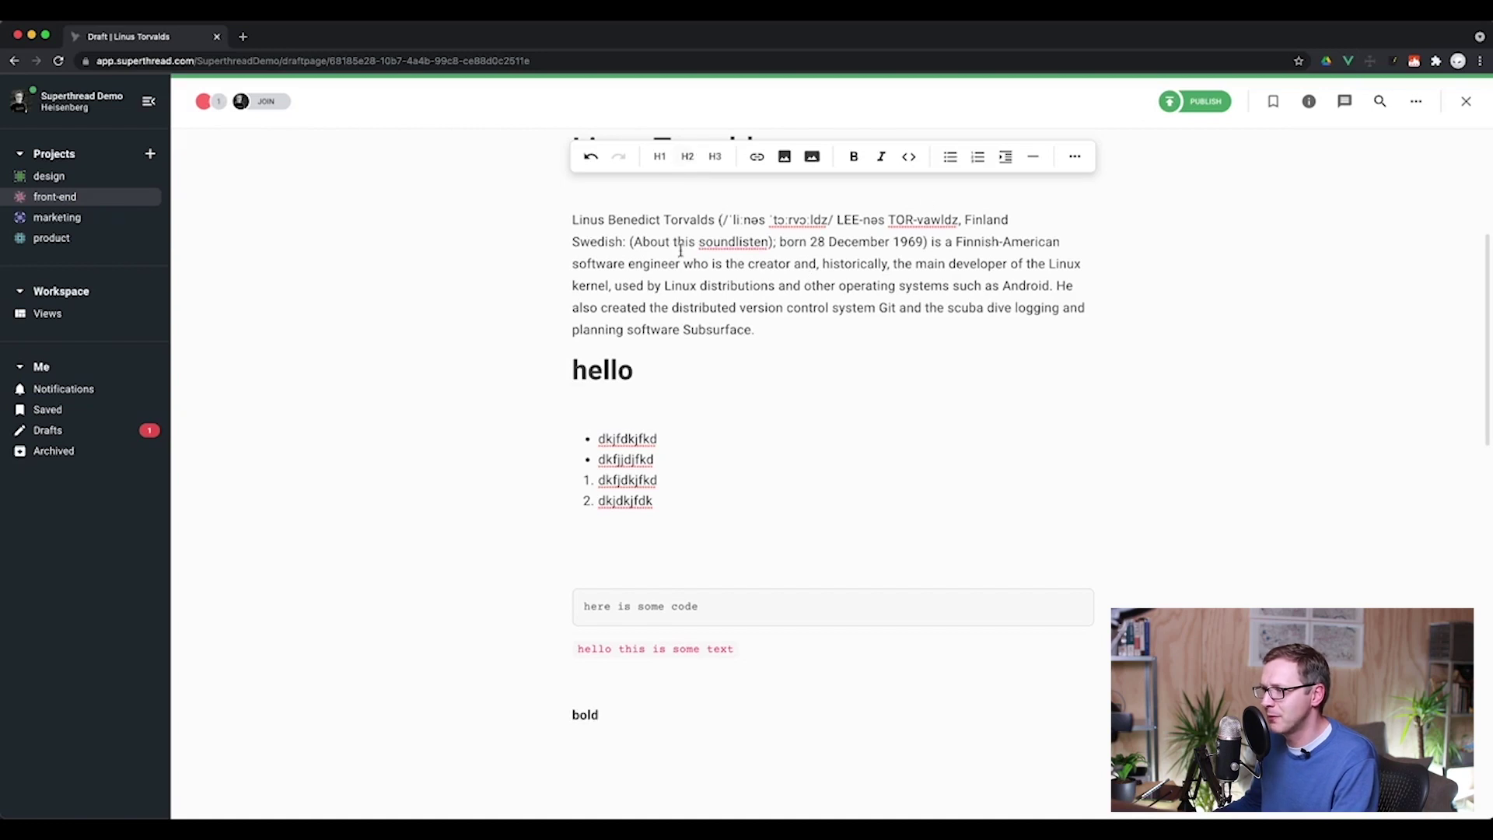
key(super+z)
click(813, 160)
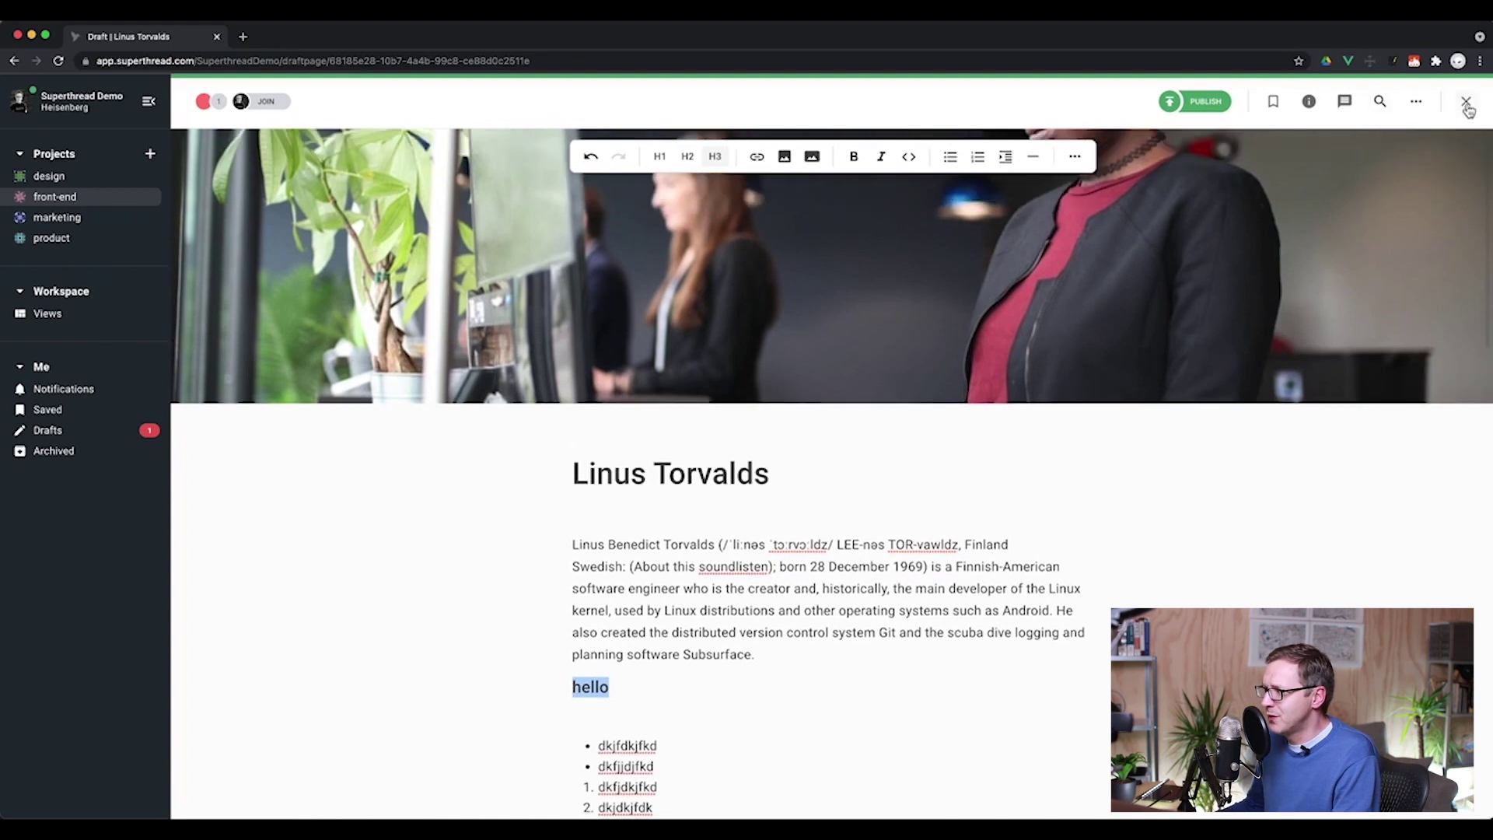
- Publish the page, reopen it via a 'linus' search, then drag the third Linus Torvalds card to the sidebar
click(1201, 101)
key(Escape)
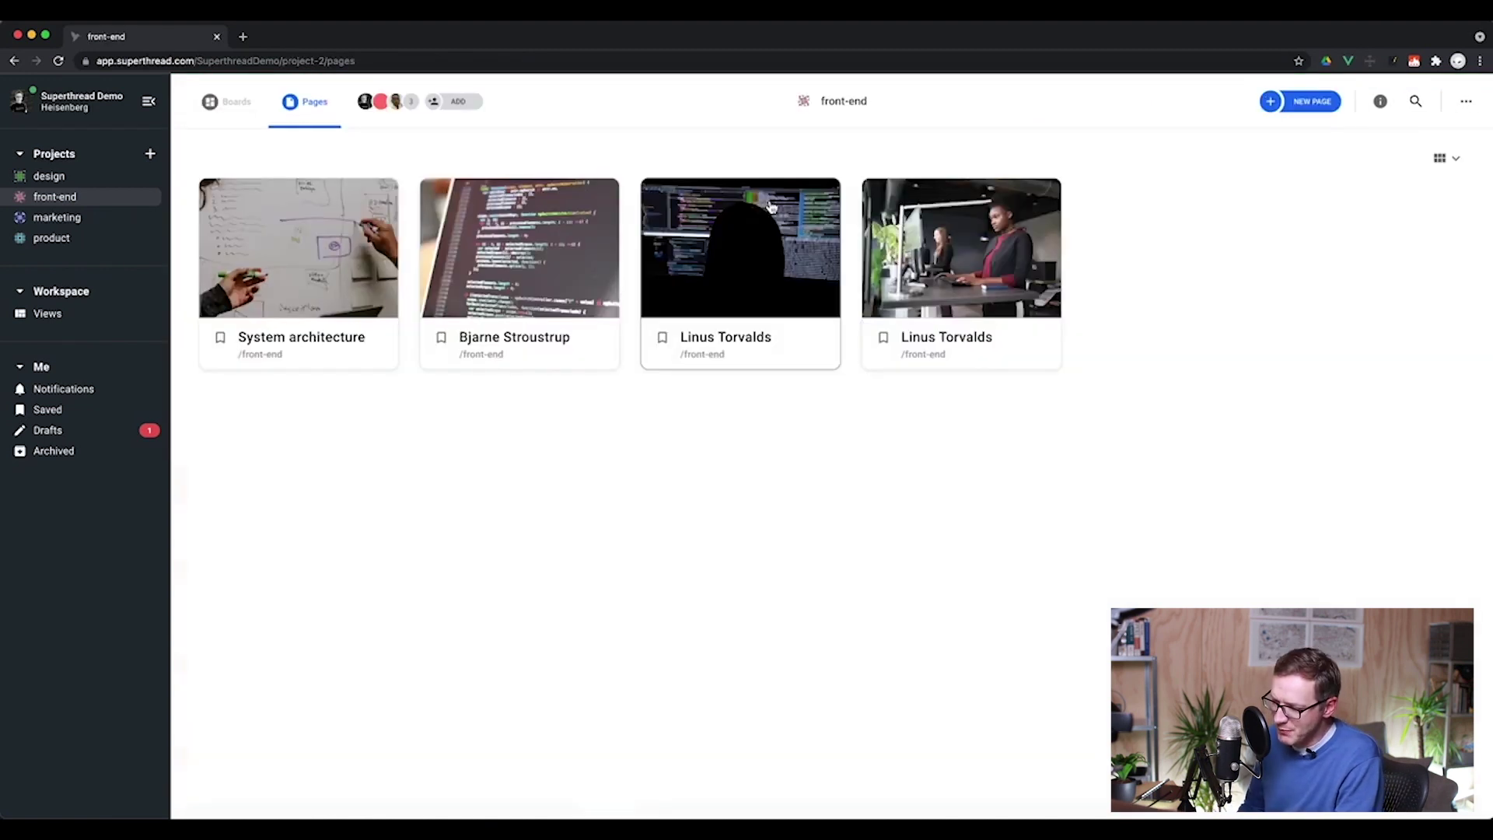
key(slash)
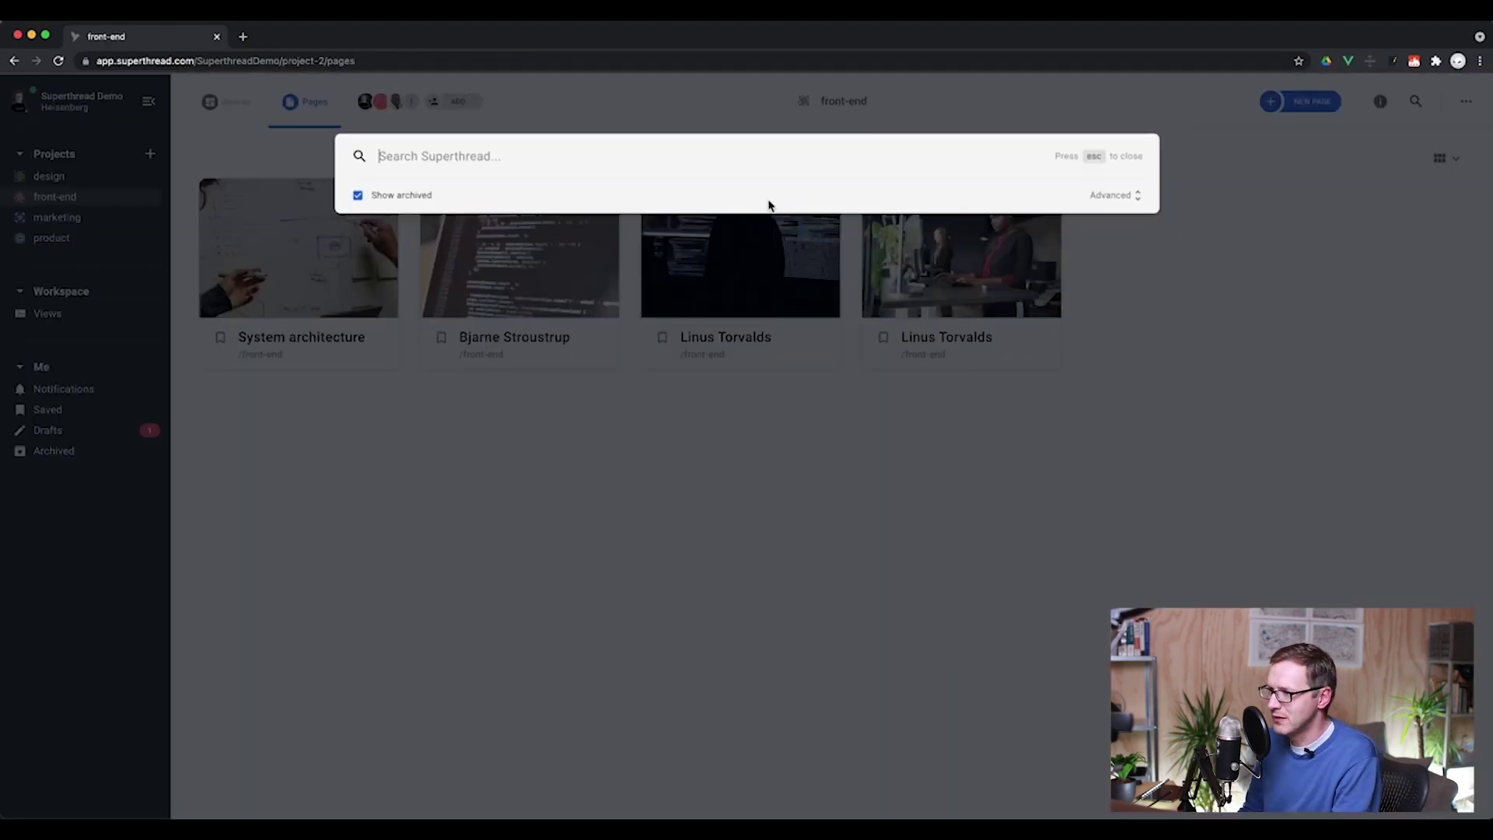
text(linus)
key(Return)
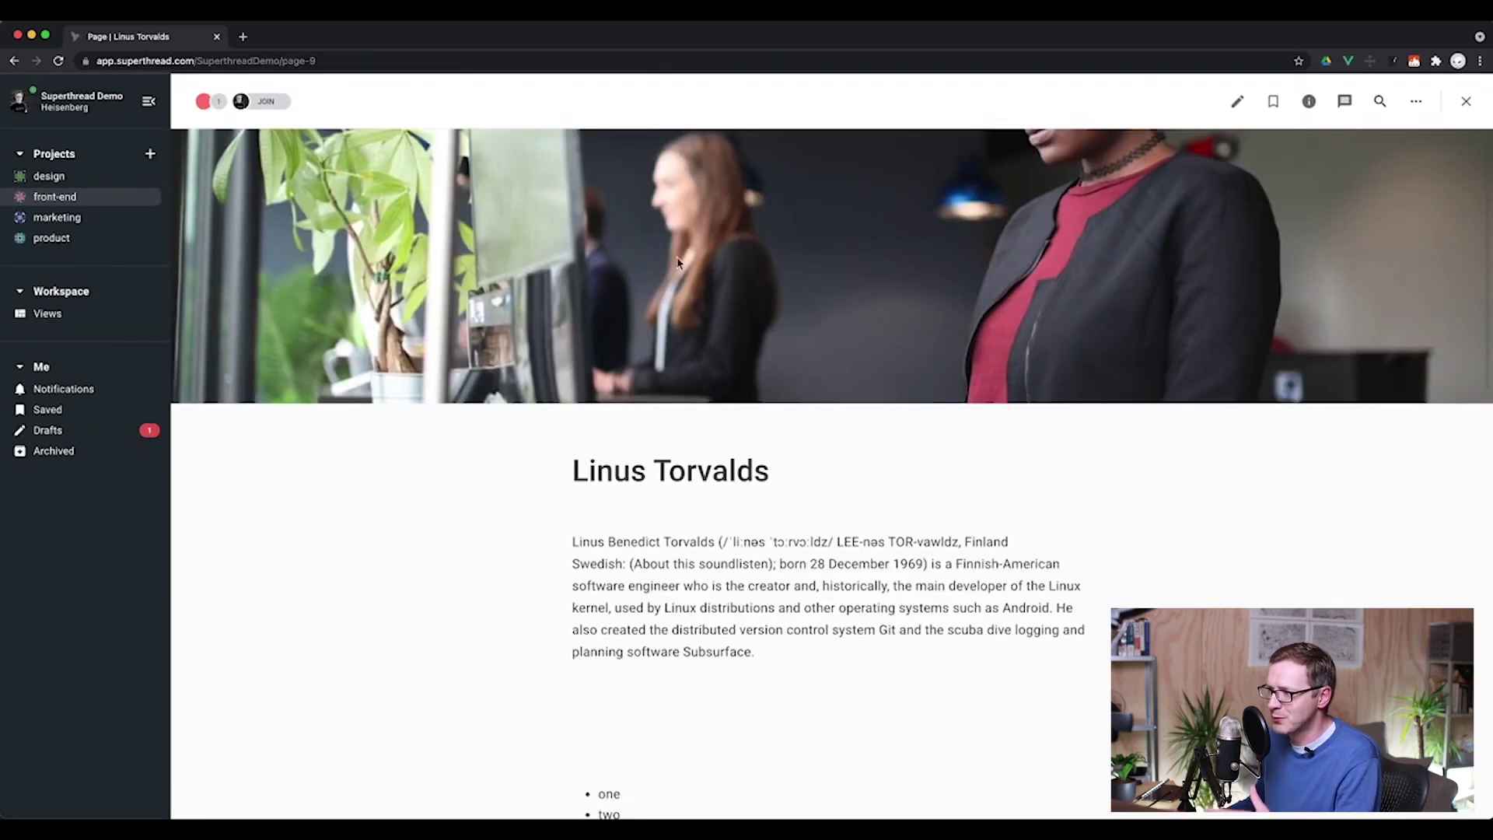
key(Escape)
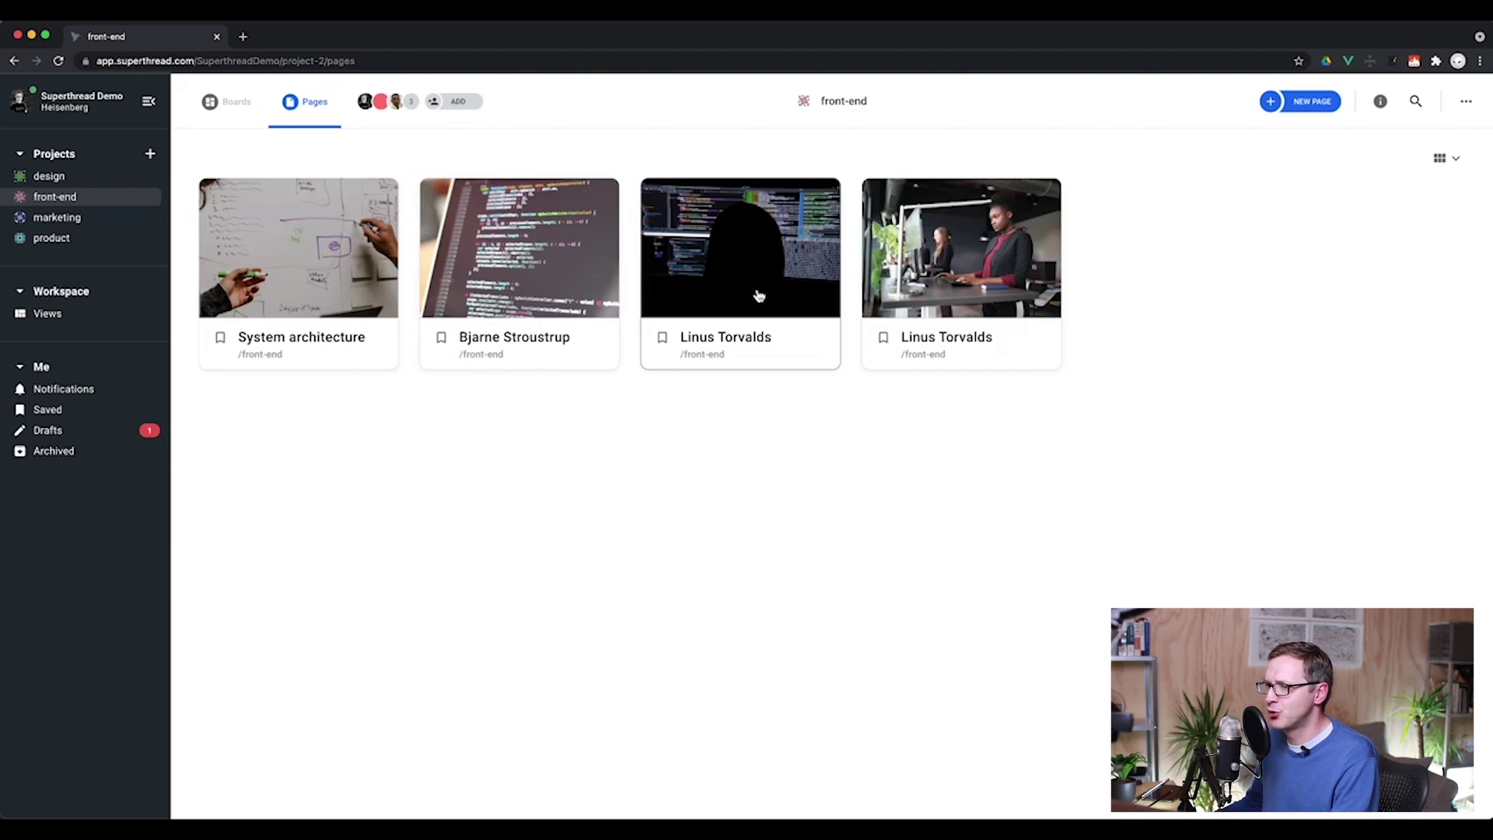
drag(765, 308, 53, 180)
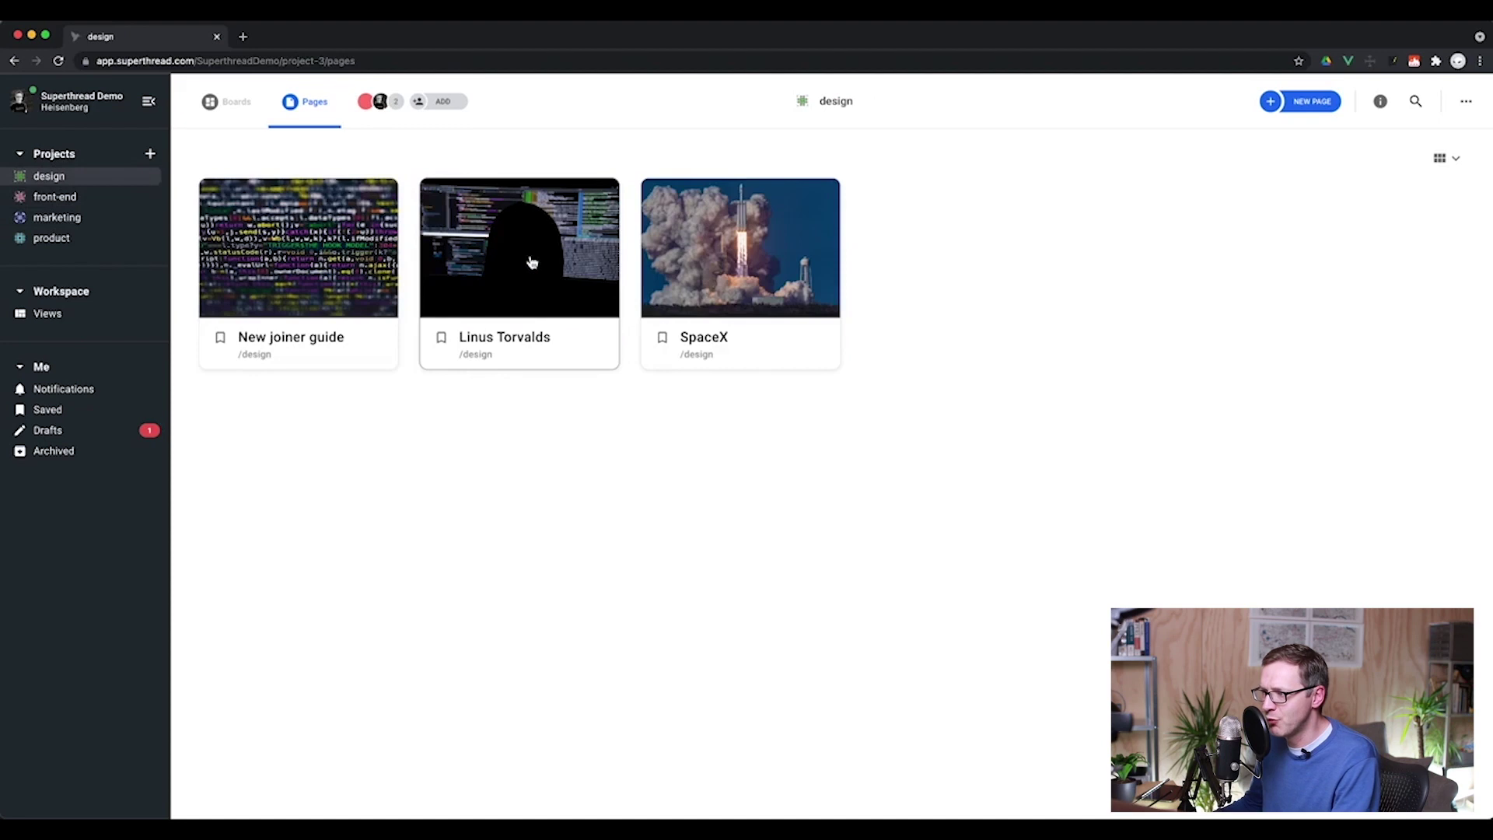
drag(545, 275, 79, 197)
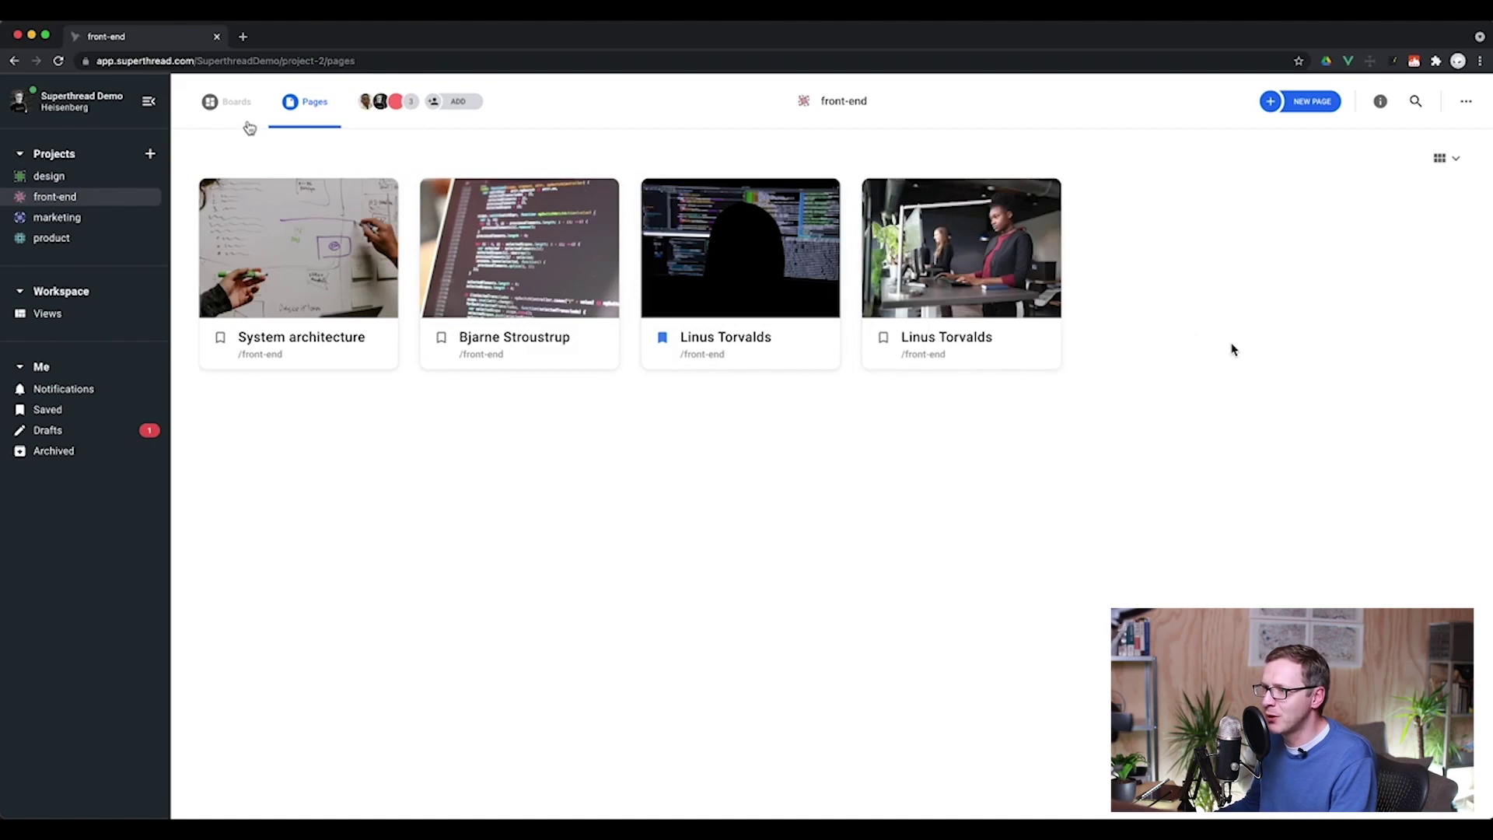
- Show the front-end project's boards with Current sprint and Backlog expanded to list their cards
click(240, 107)
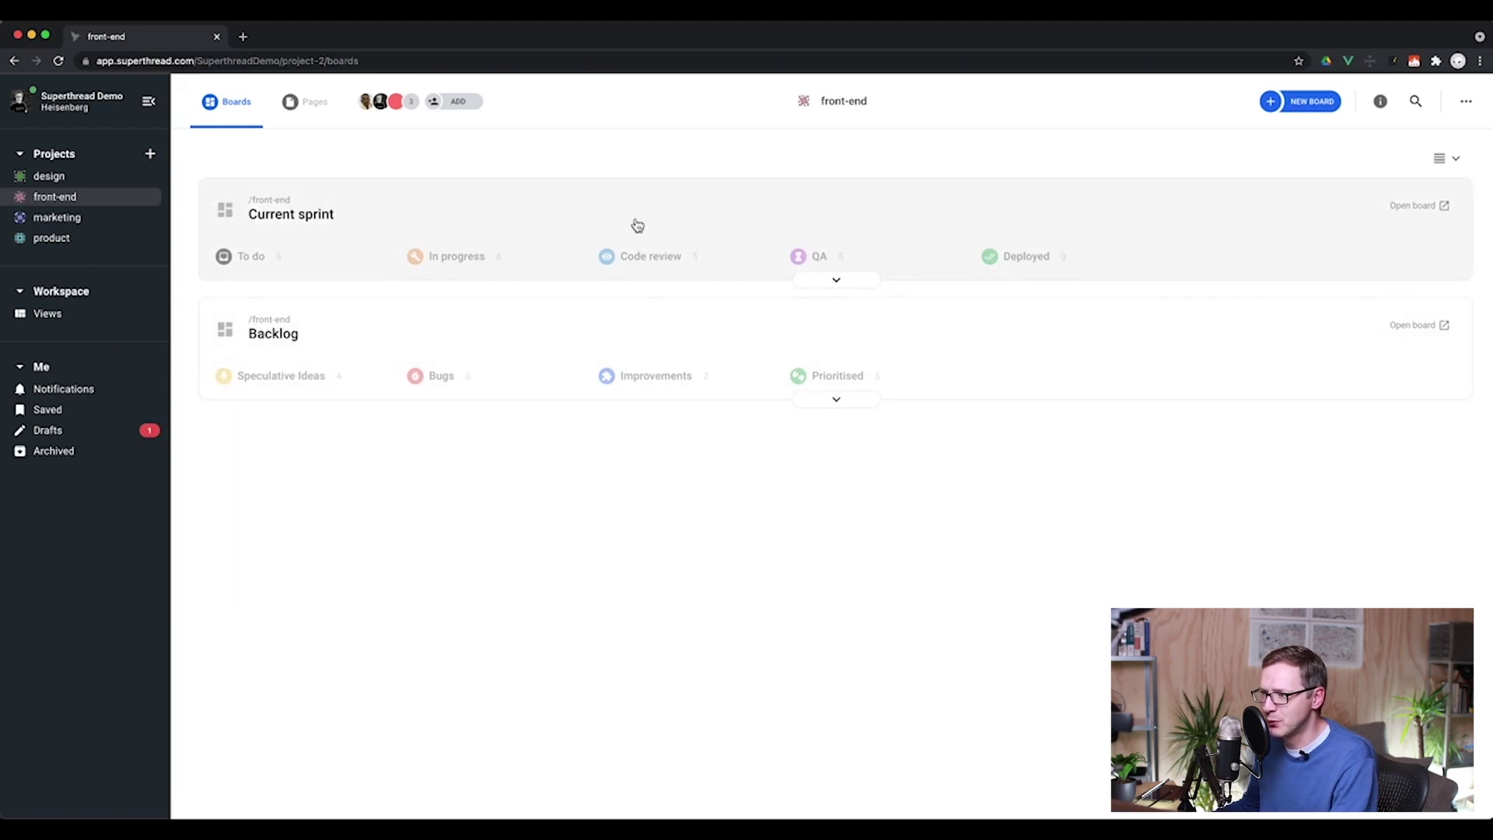
click(676, 230)
click(677, 237)
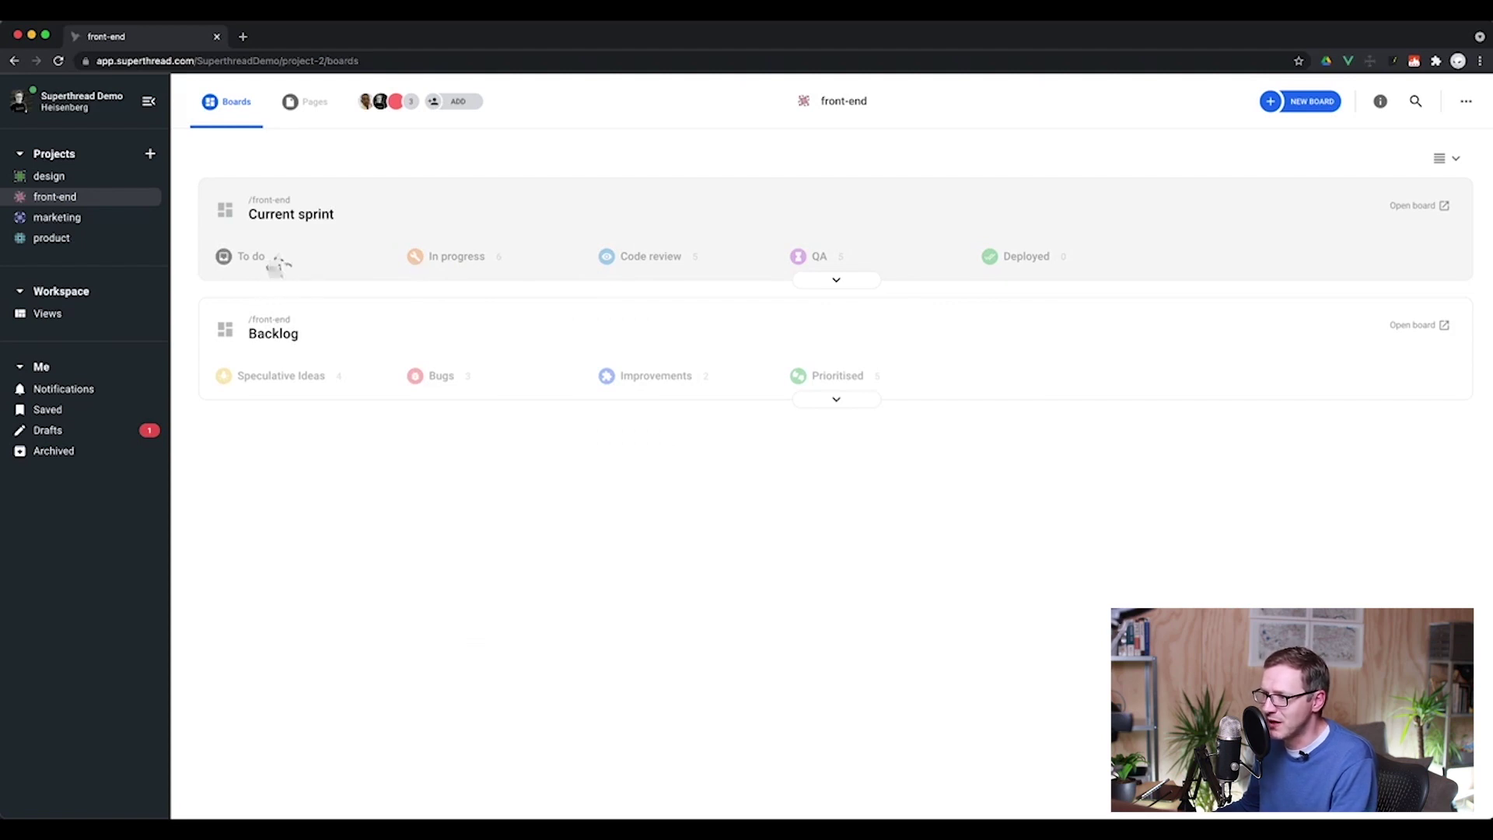
click(469, 271)
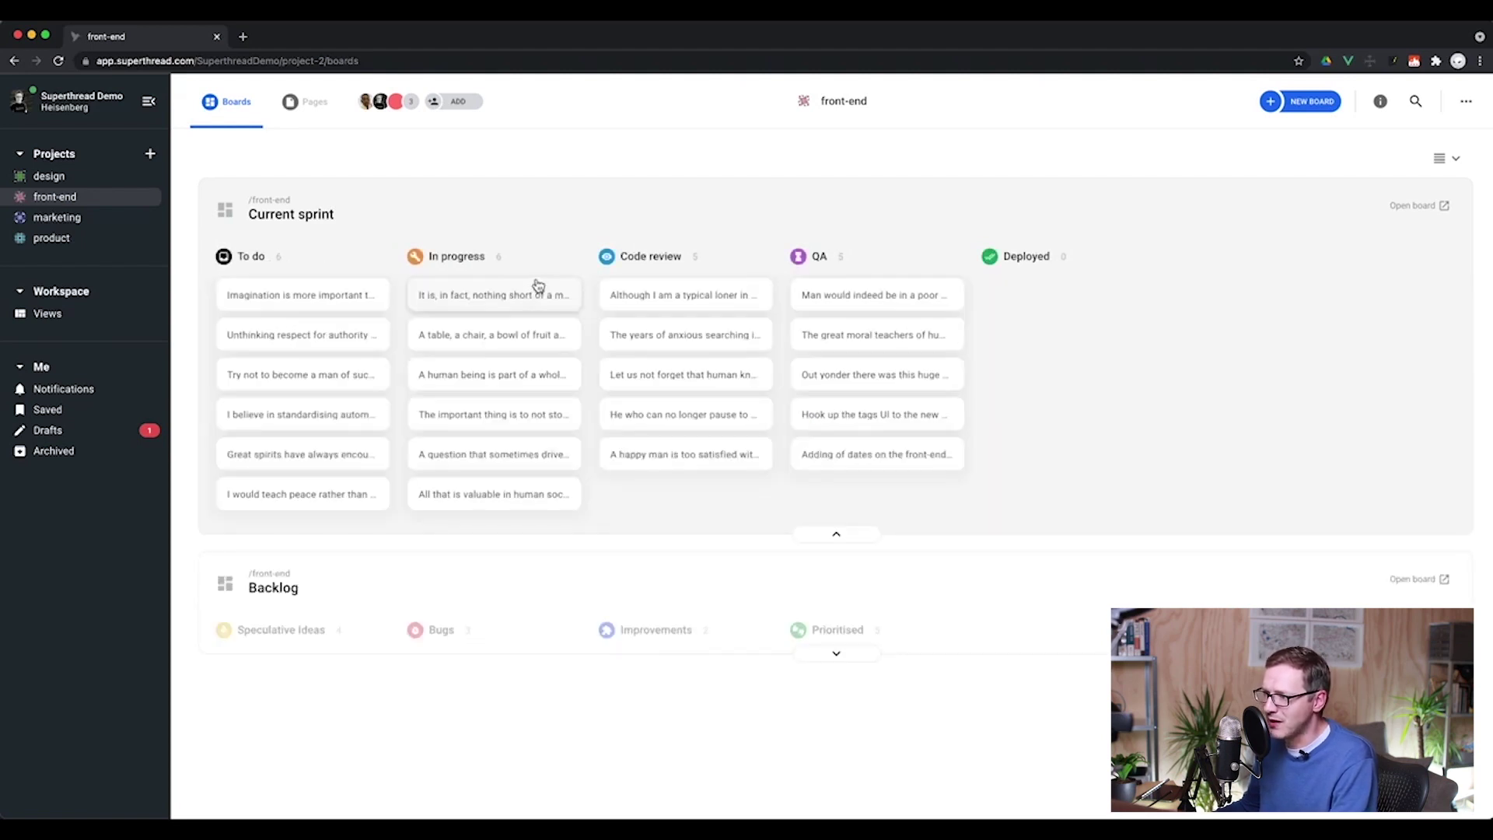
click(684, 587)
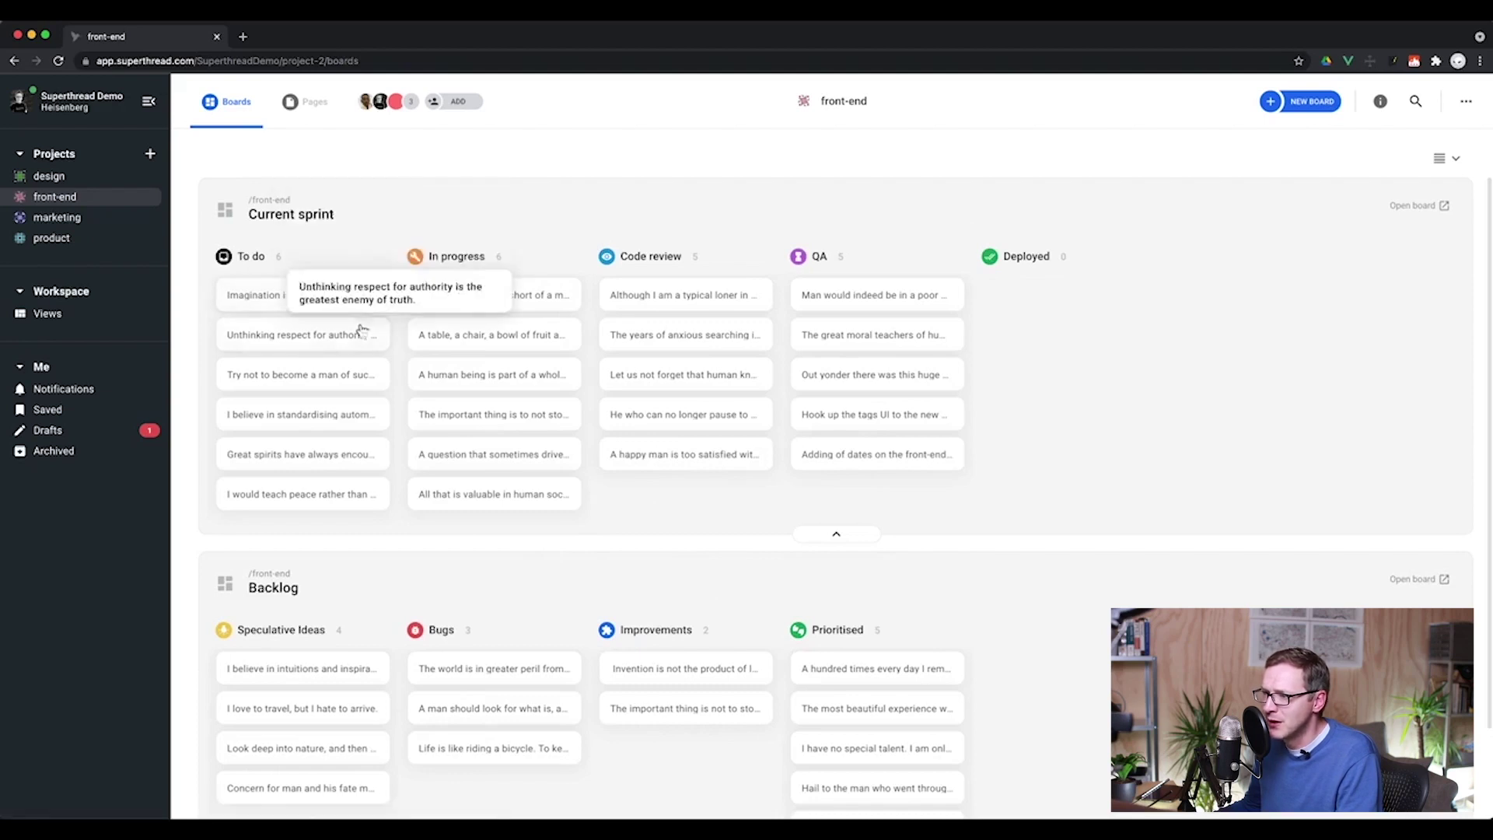
mouse_move(426, 309)
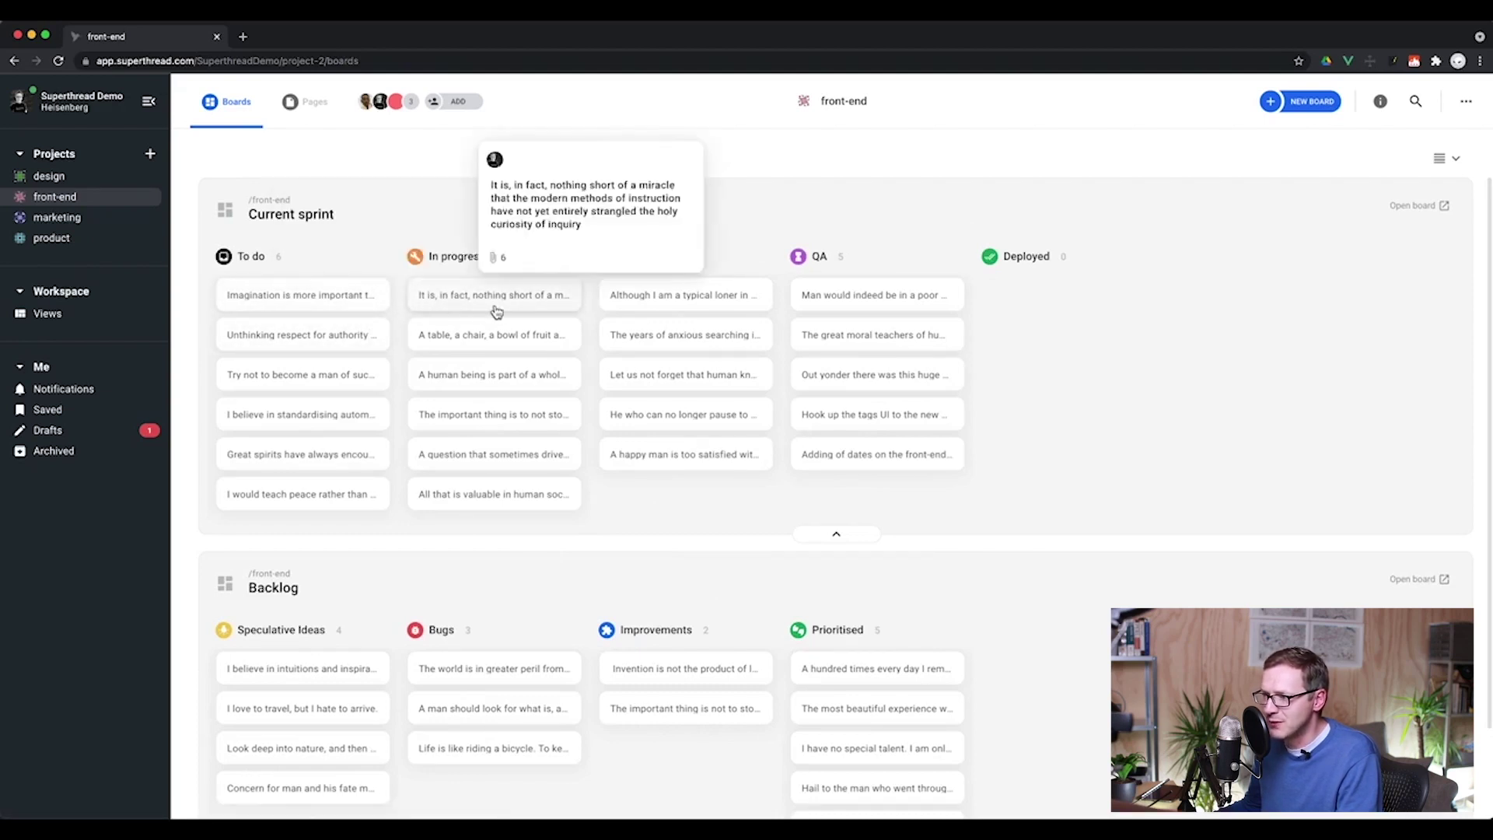
mouse_move(361, 306)
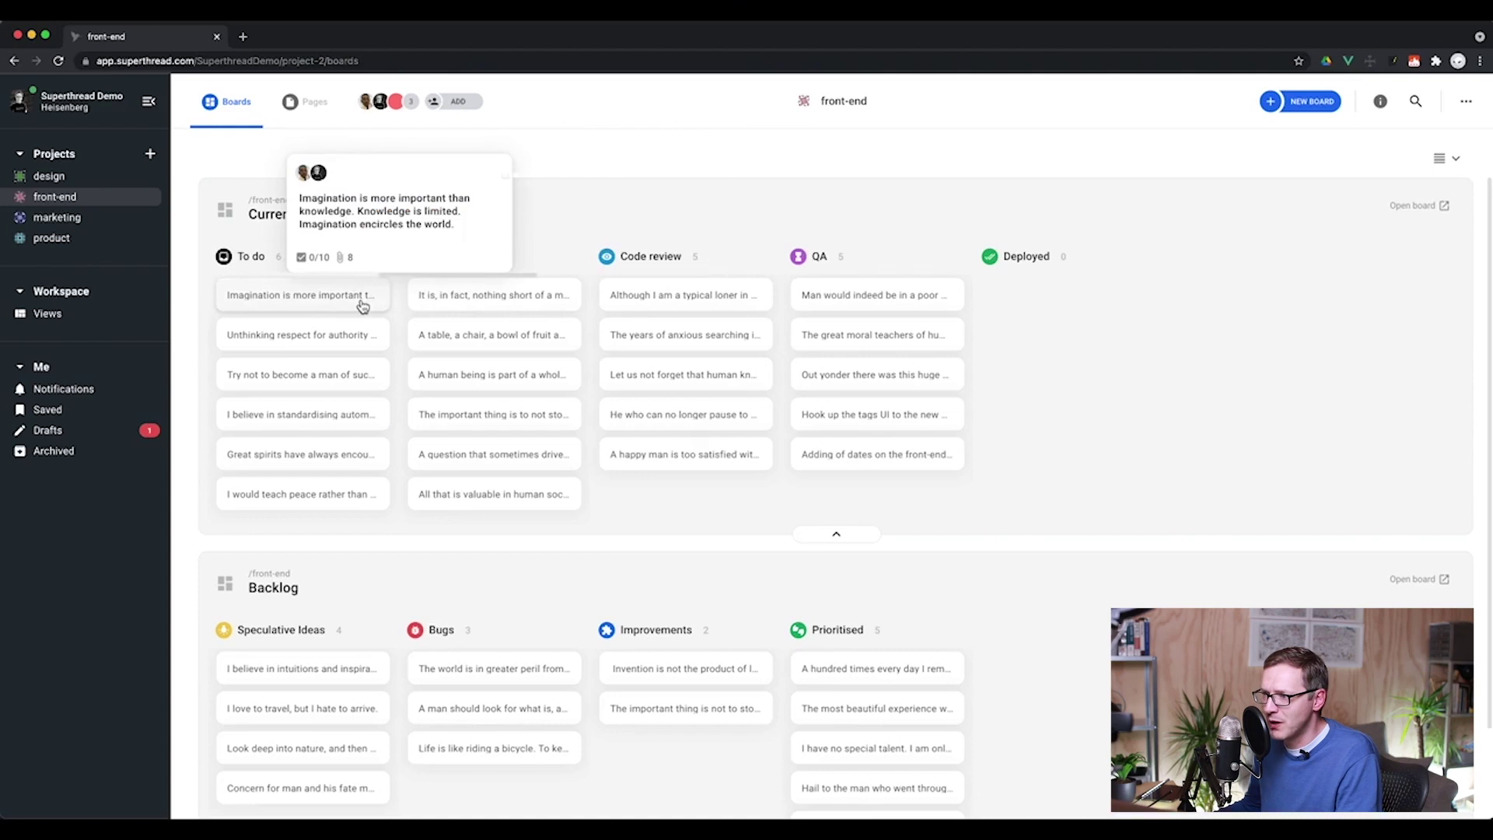
click(362, 306)
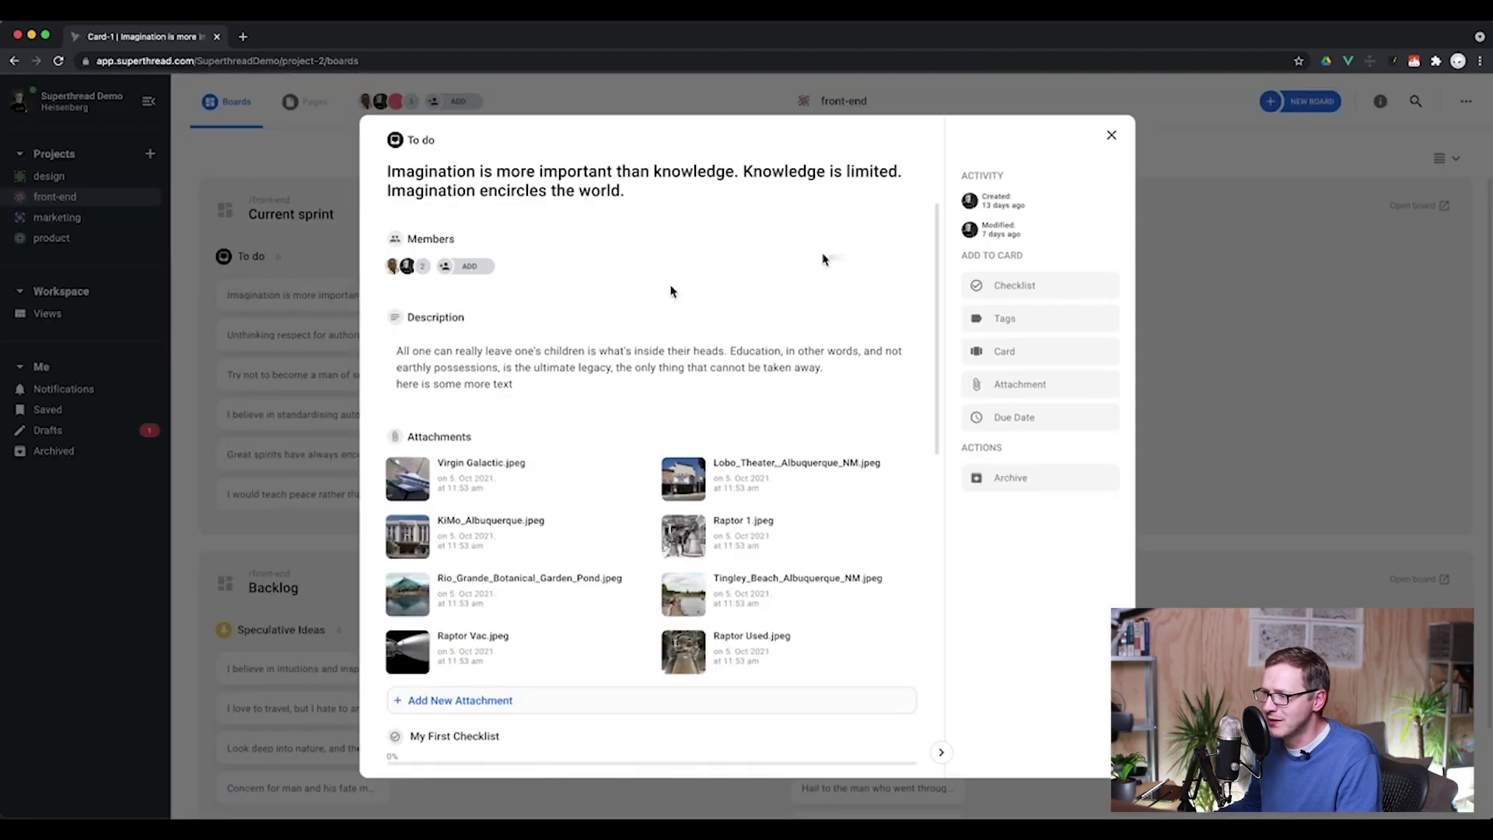
click(1110, 137)
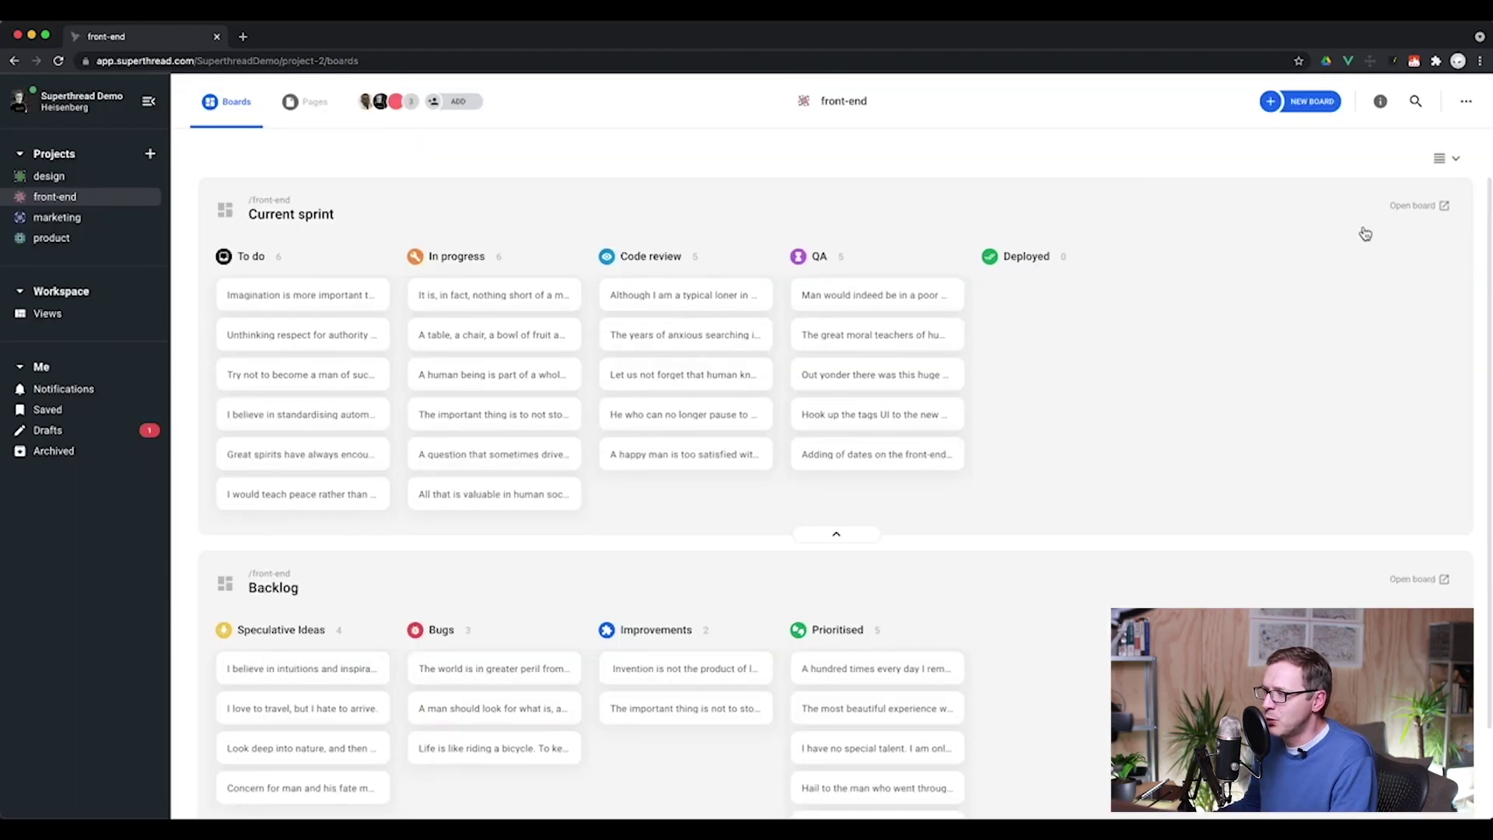
click(1417, 206)
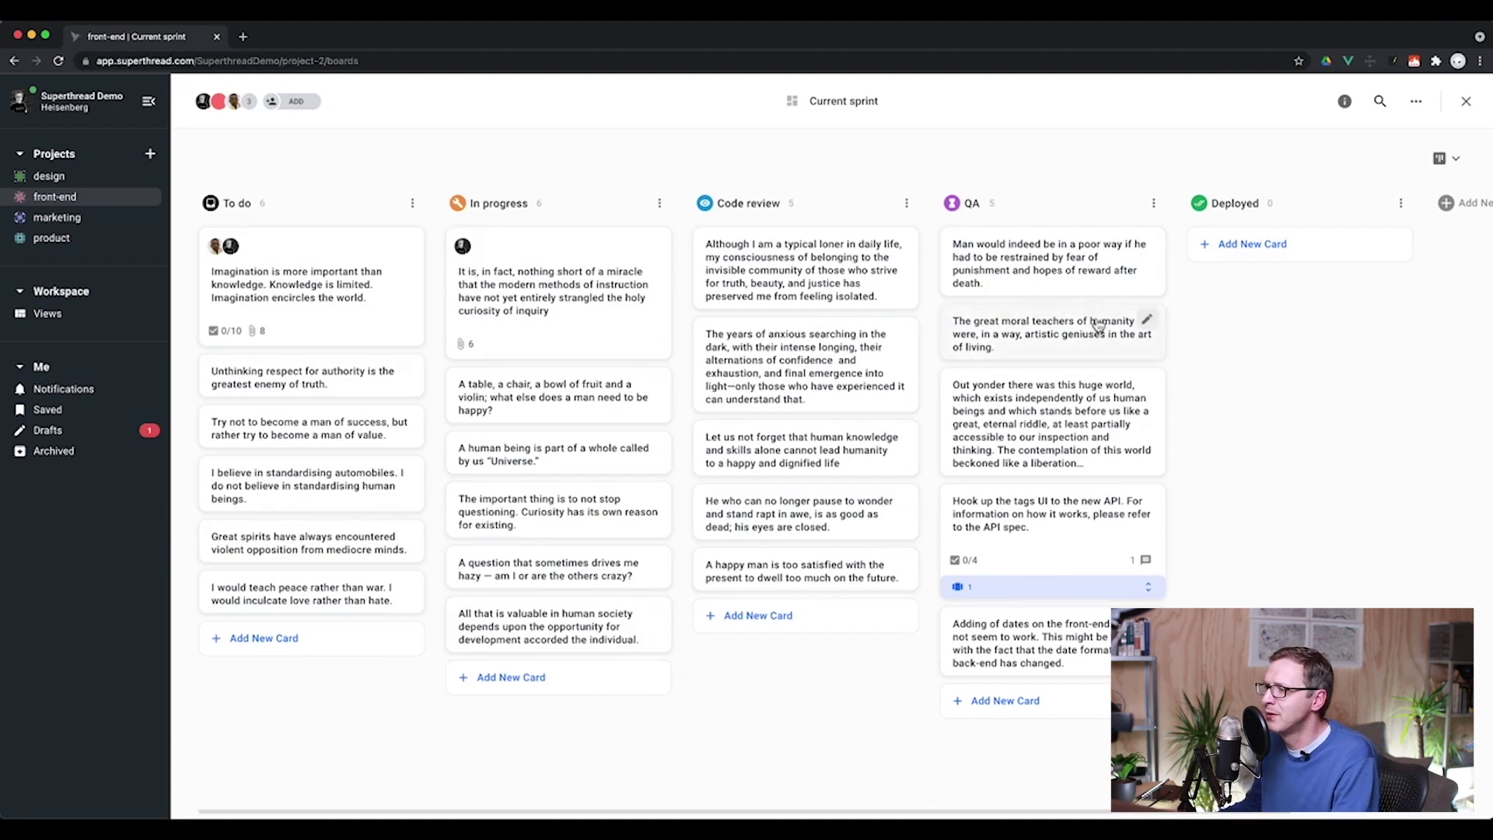
key(Escape)
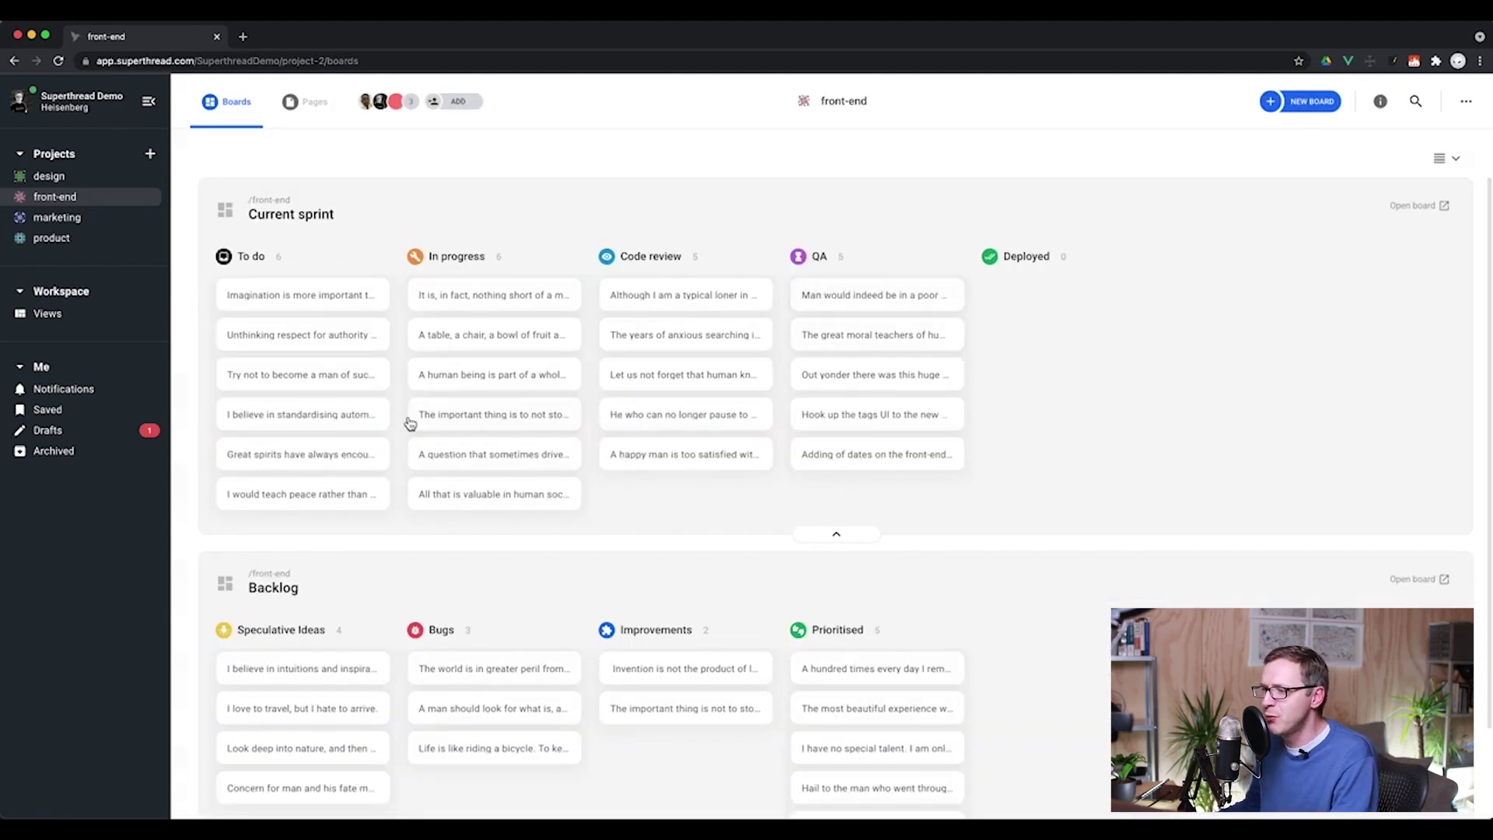
- Move the teach-peace card up in To do, bring 'A hundred times every day' into To do, and open Current sprint
mouse_move(376, 496)
mouse_down()
mouse_move(376, 336)
mouse_move(376, 466)
mouse_up()
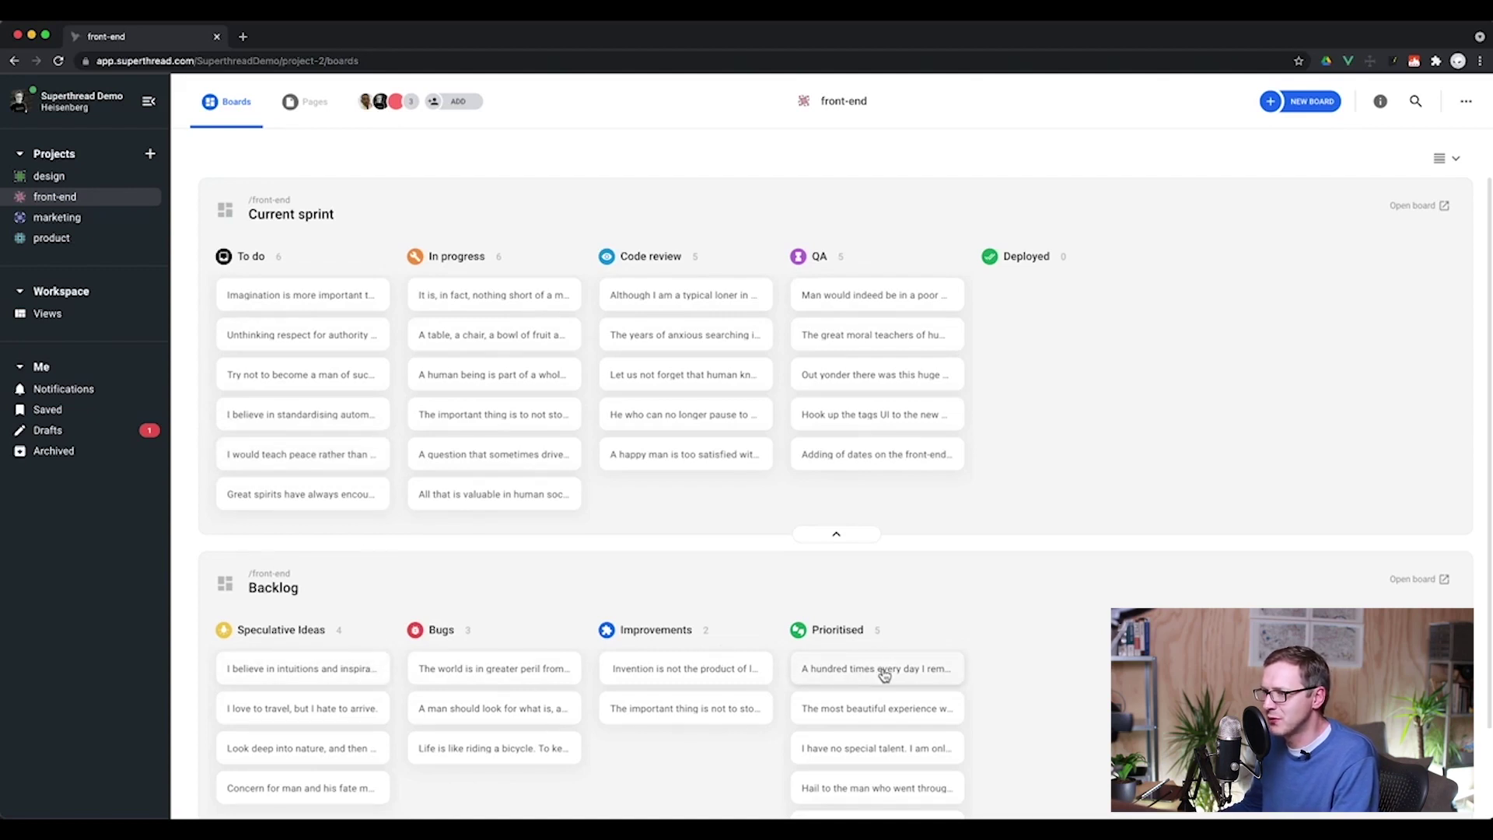
drag(882, 673, 845, 666)
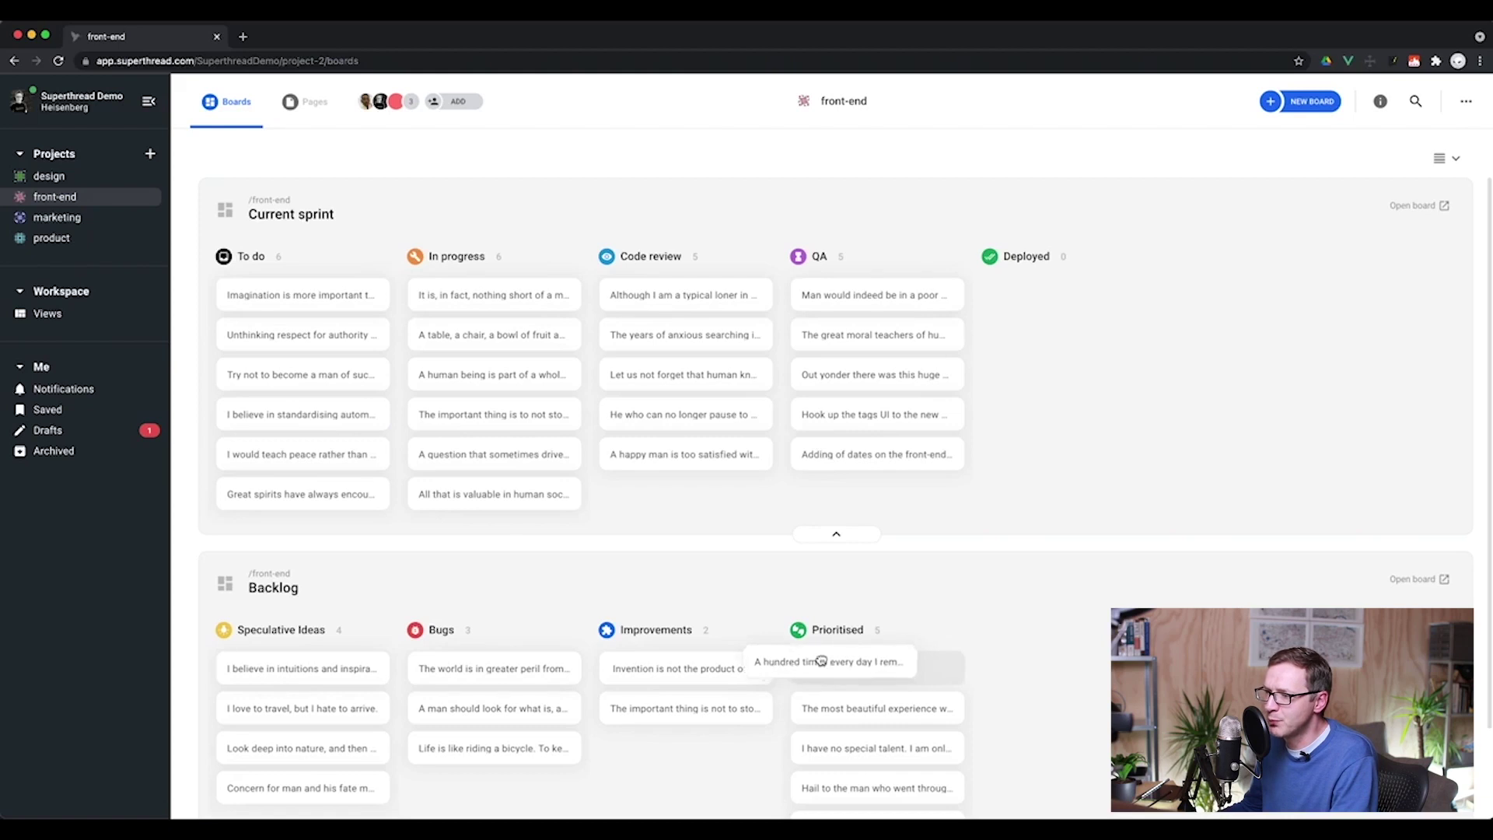
drag(753, 638, 367, 471)
click(1057, 494)
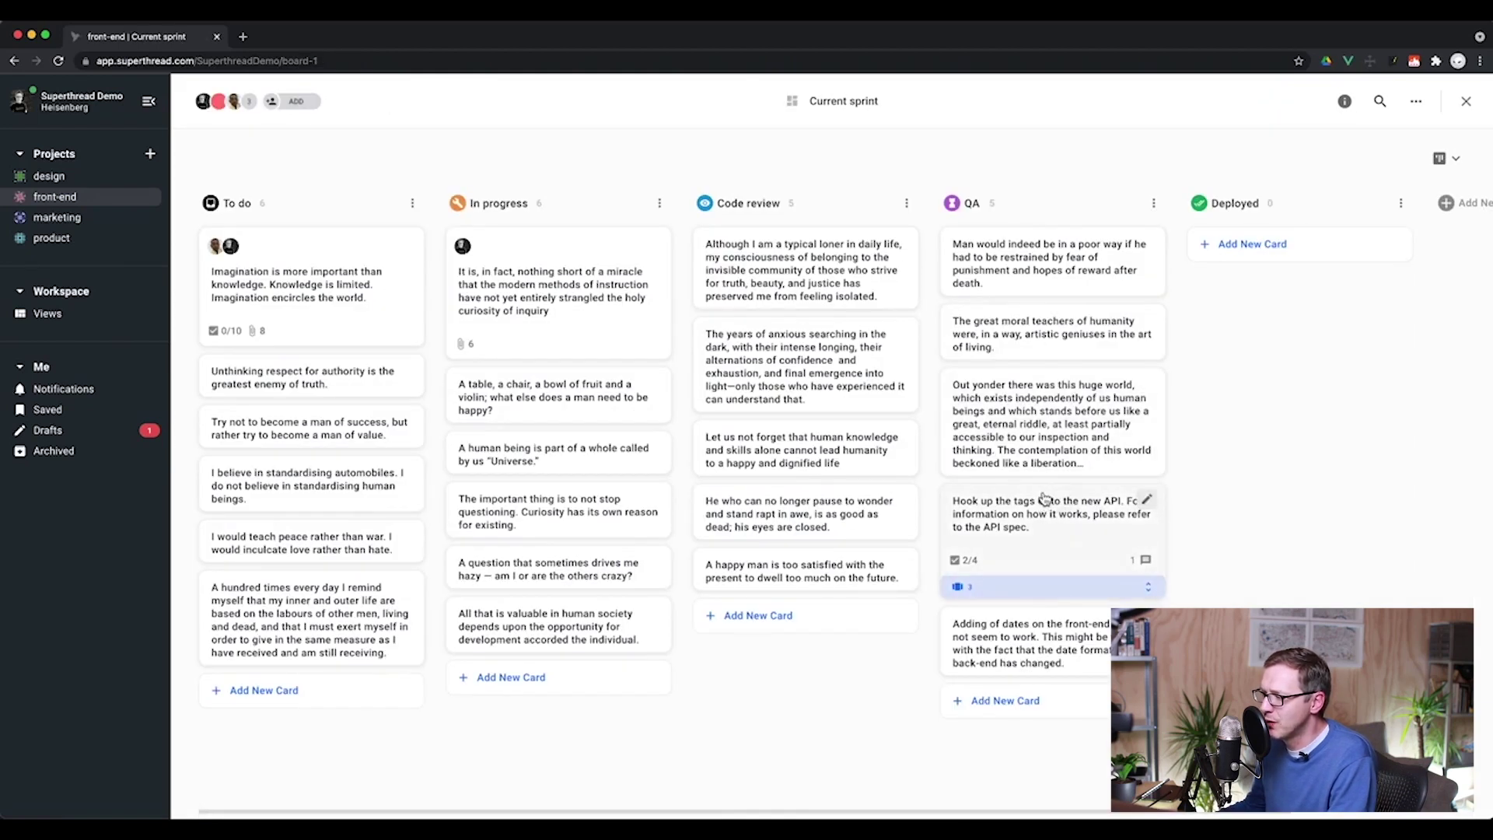
- Make the huge-world QA card an epic with 'Try not to become a man of success' as its child
click(1057, 422)
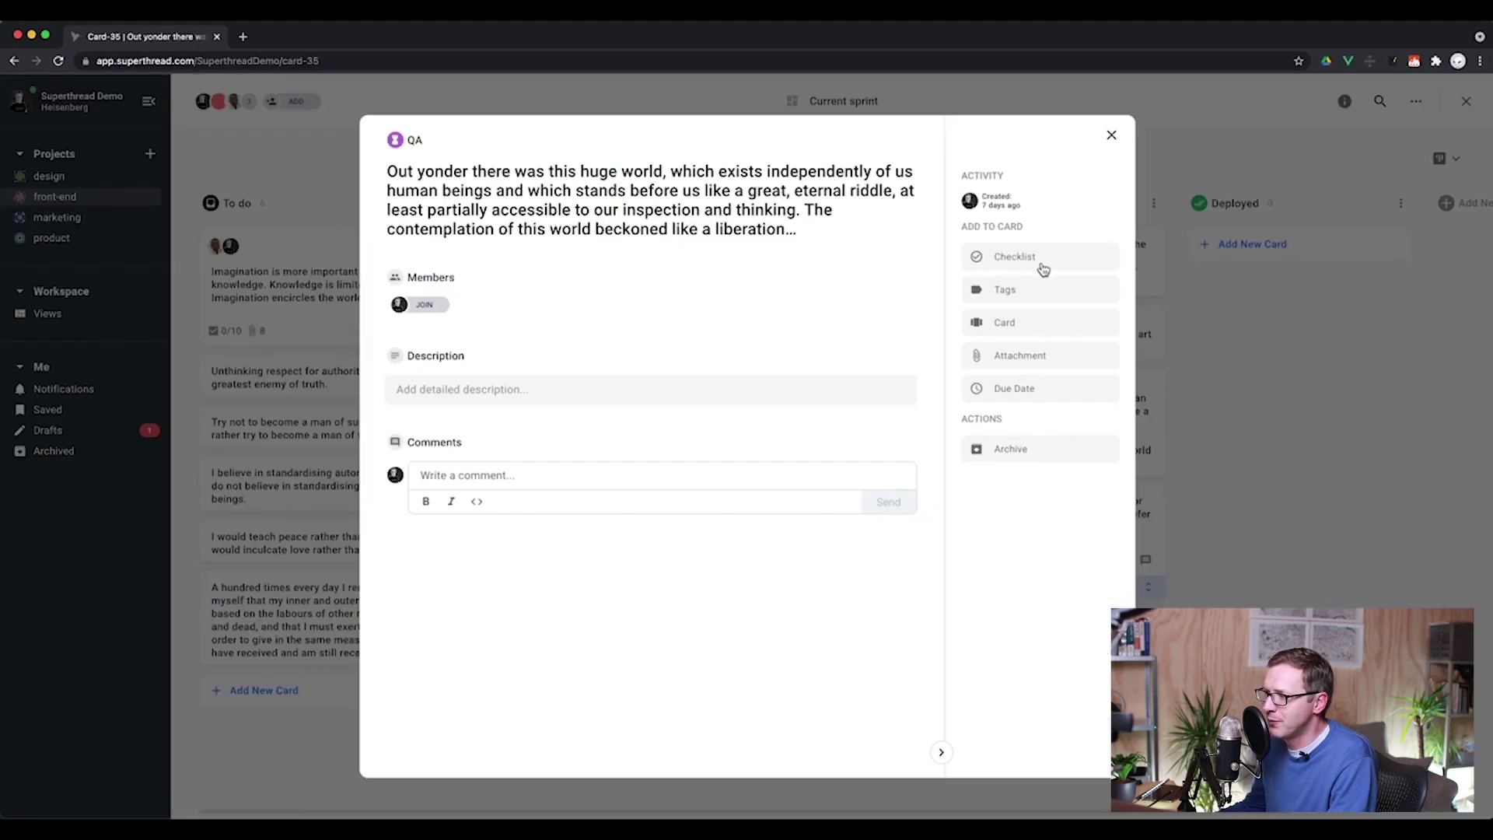
click(1019, 325)
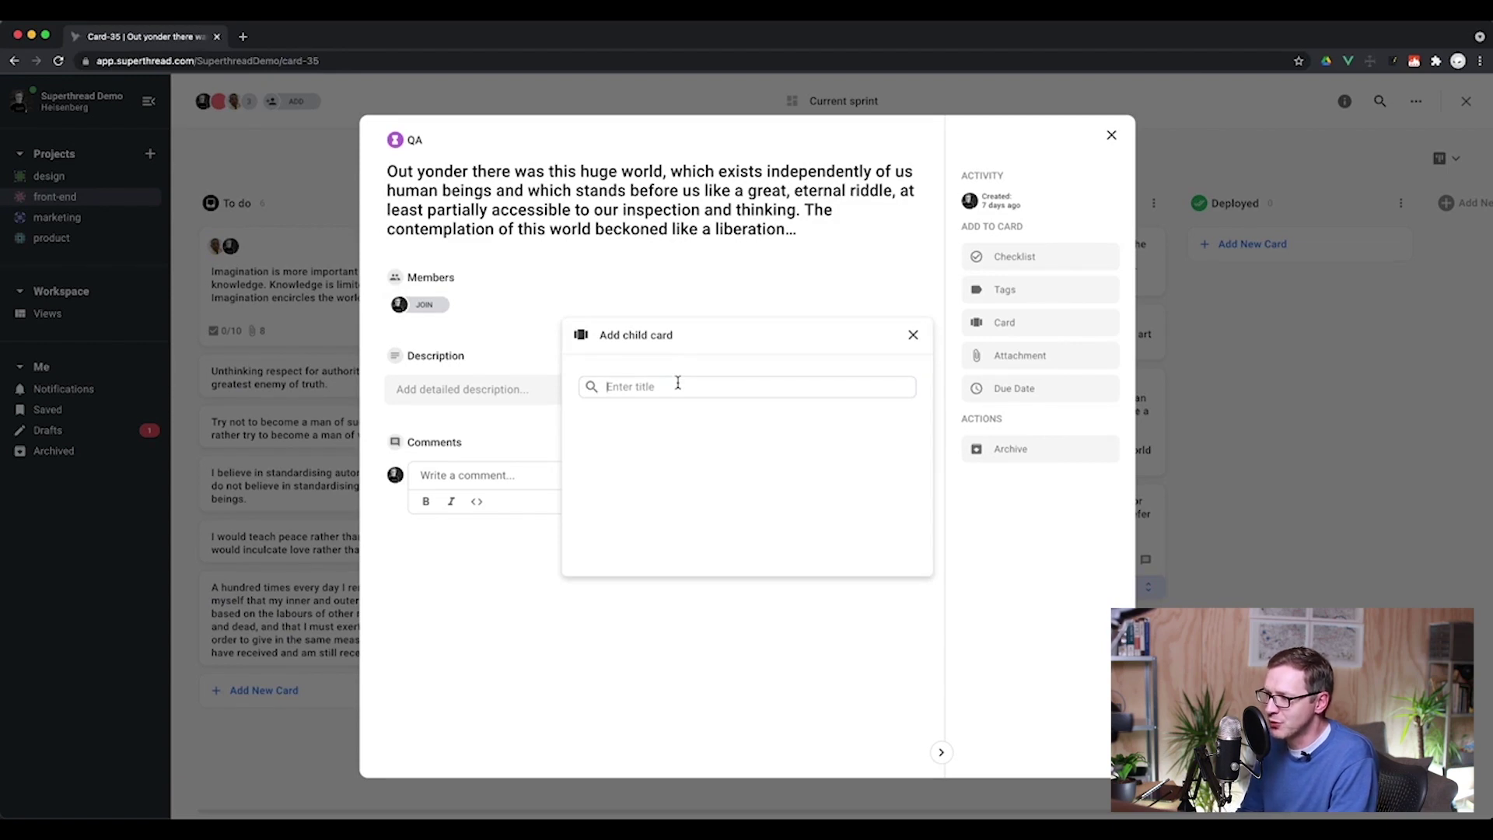
text(try)
key(Return)
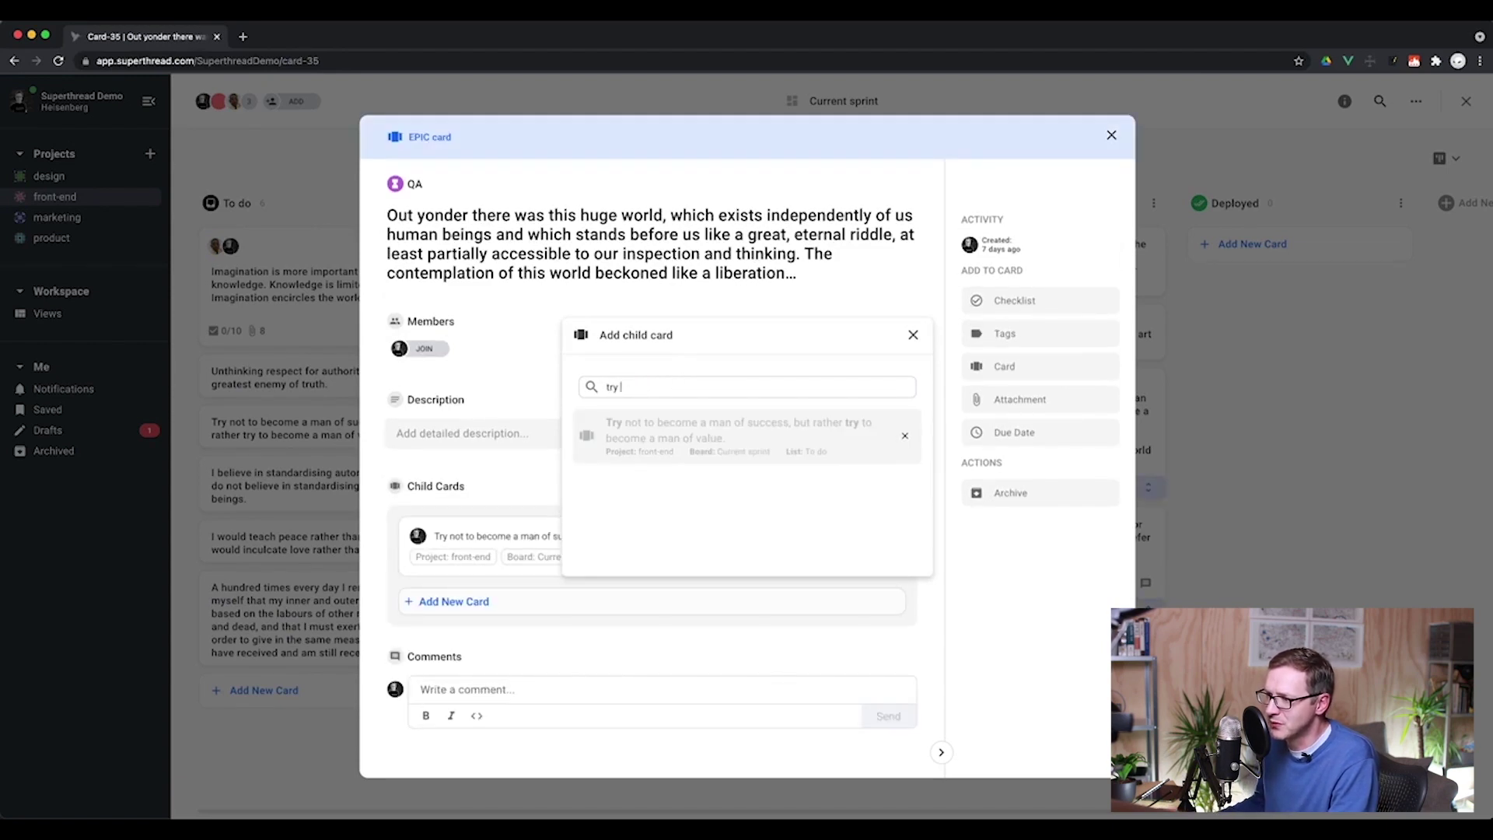
key(BackSpace)
key(BackSpace)
key(BackSpace)
- Add the 'unthin' search match as a second child card, then close the epic
text(unthin)
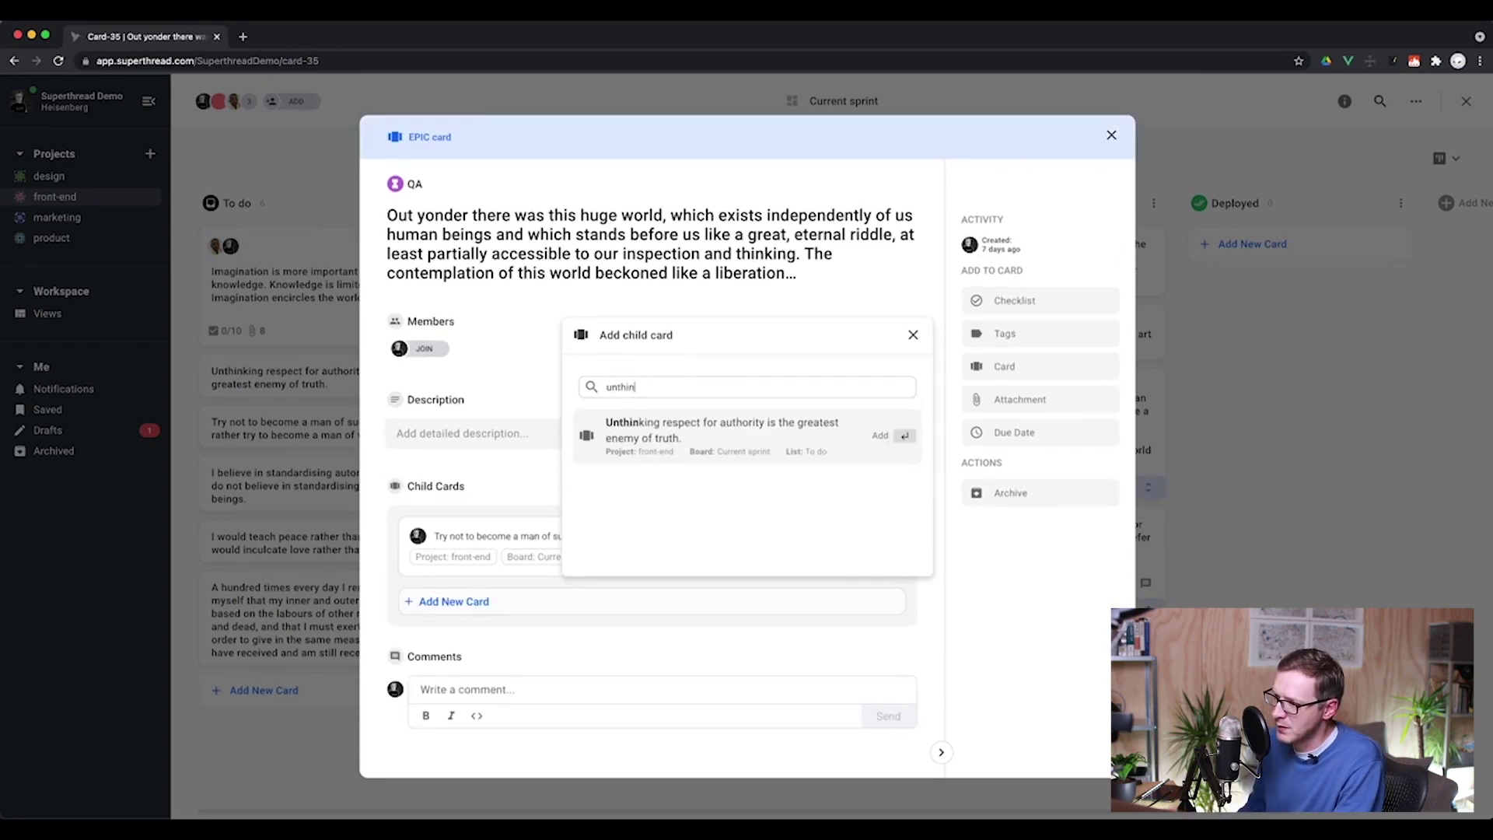
click(694, 450)
click(1118, 138)
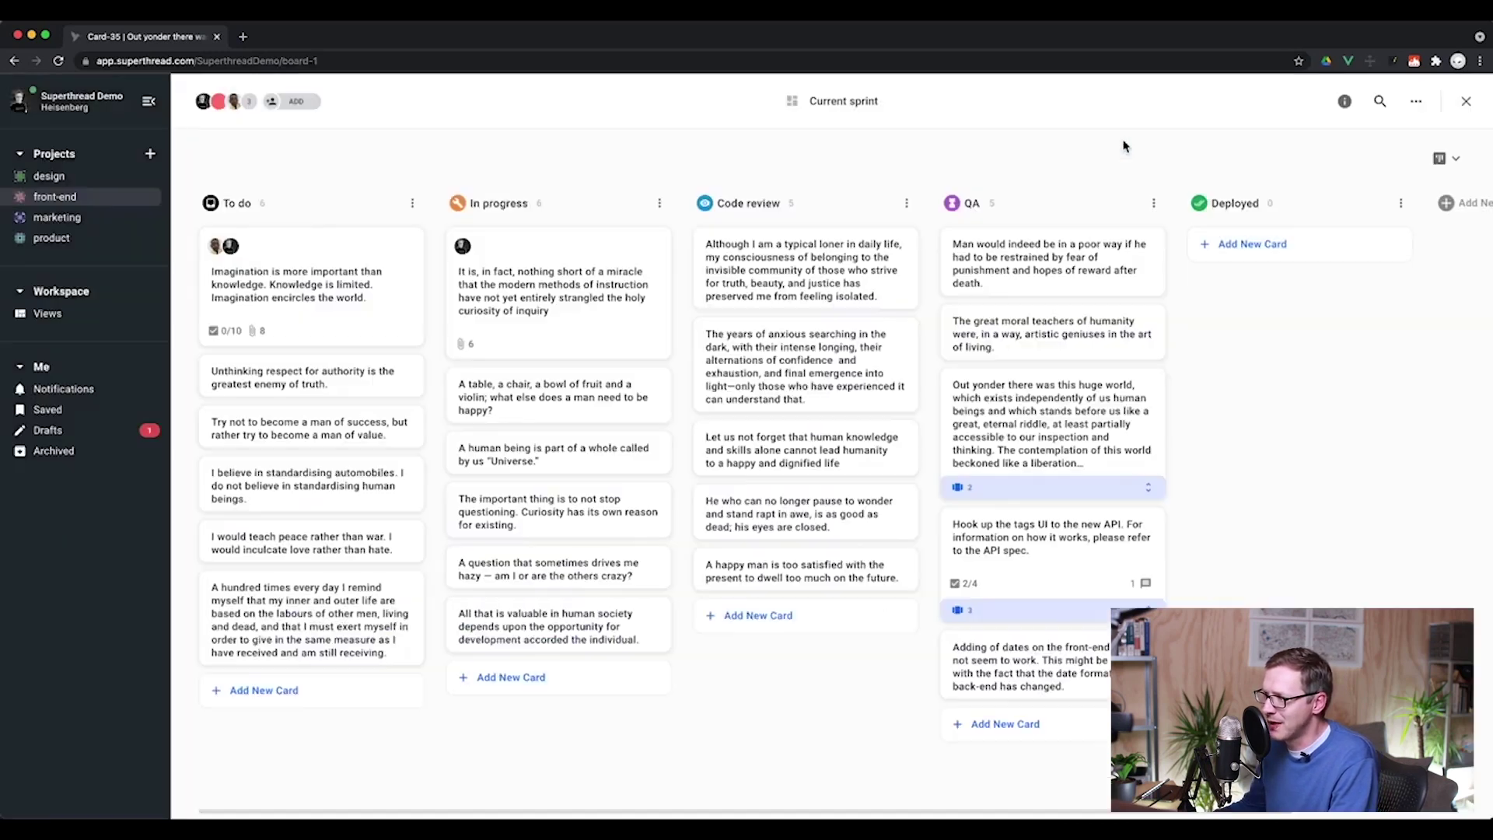
- Give the moral-teachers card a checklist, tick one and two, and move Checklist and item three under 'another one'
click(975, 339)
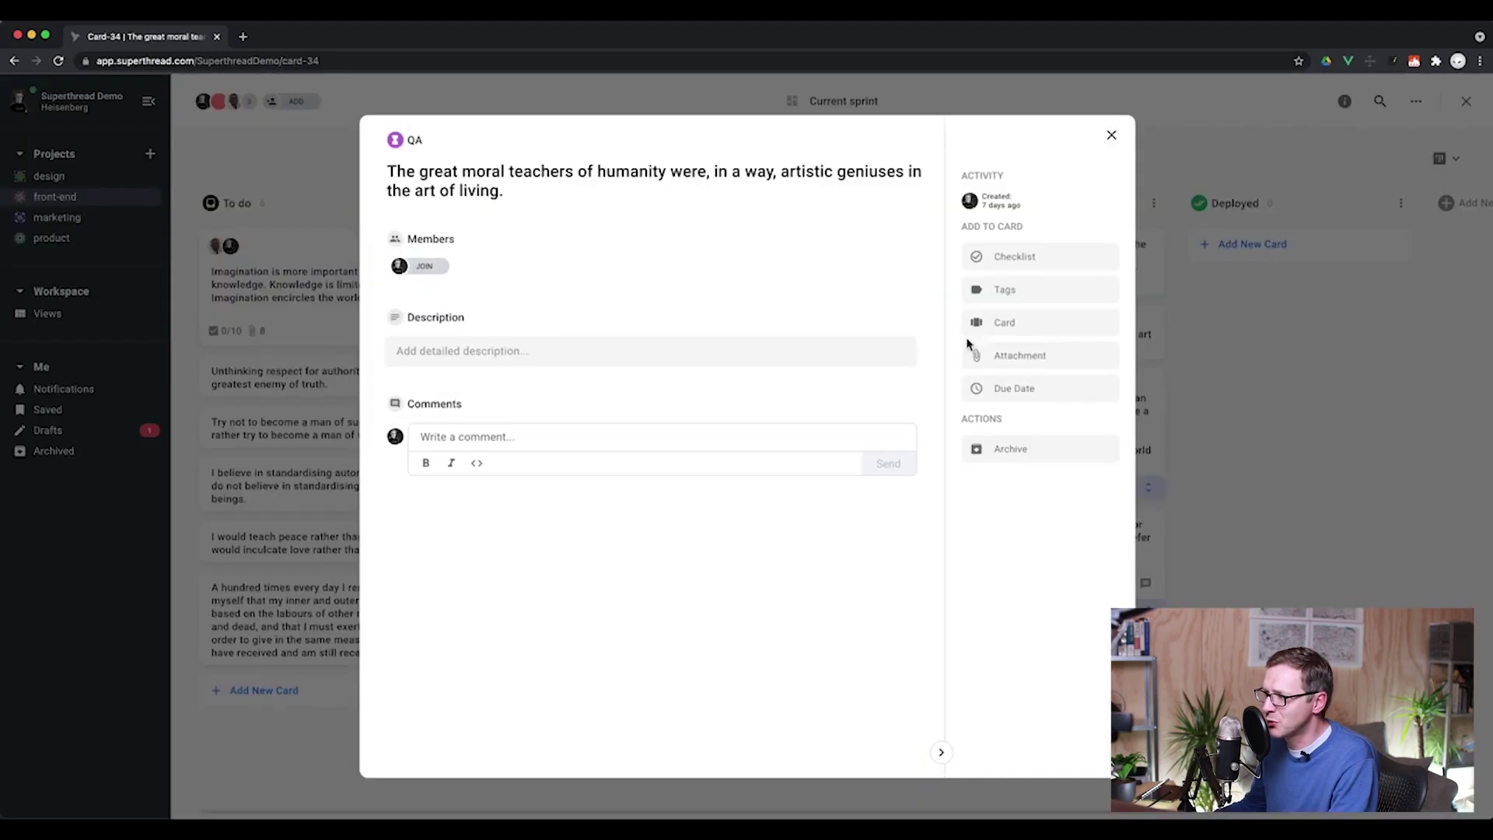
click(1025, 263)
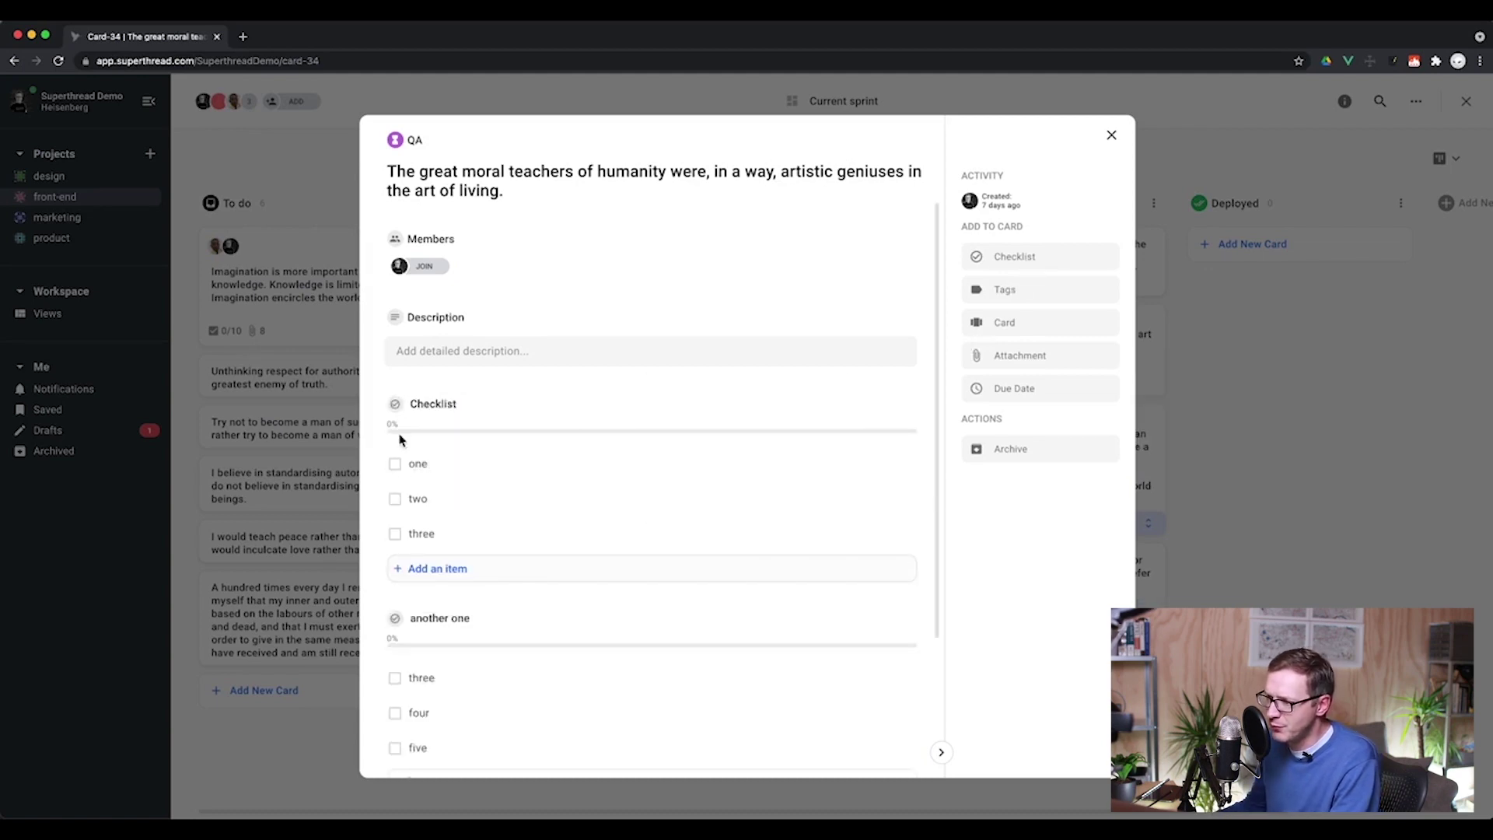
click(395, 463)
click(395, 498)
drag(403, 403, 410, 630)
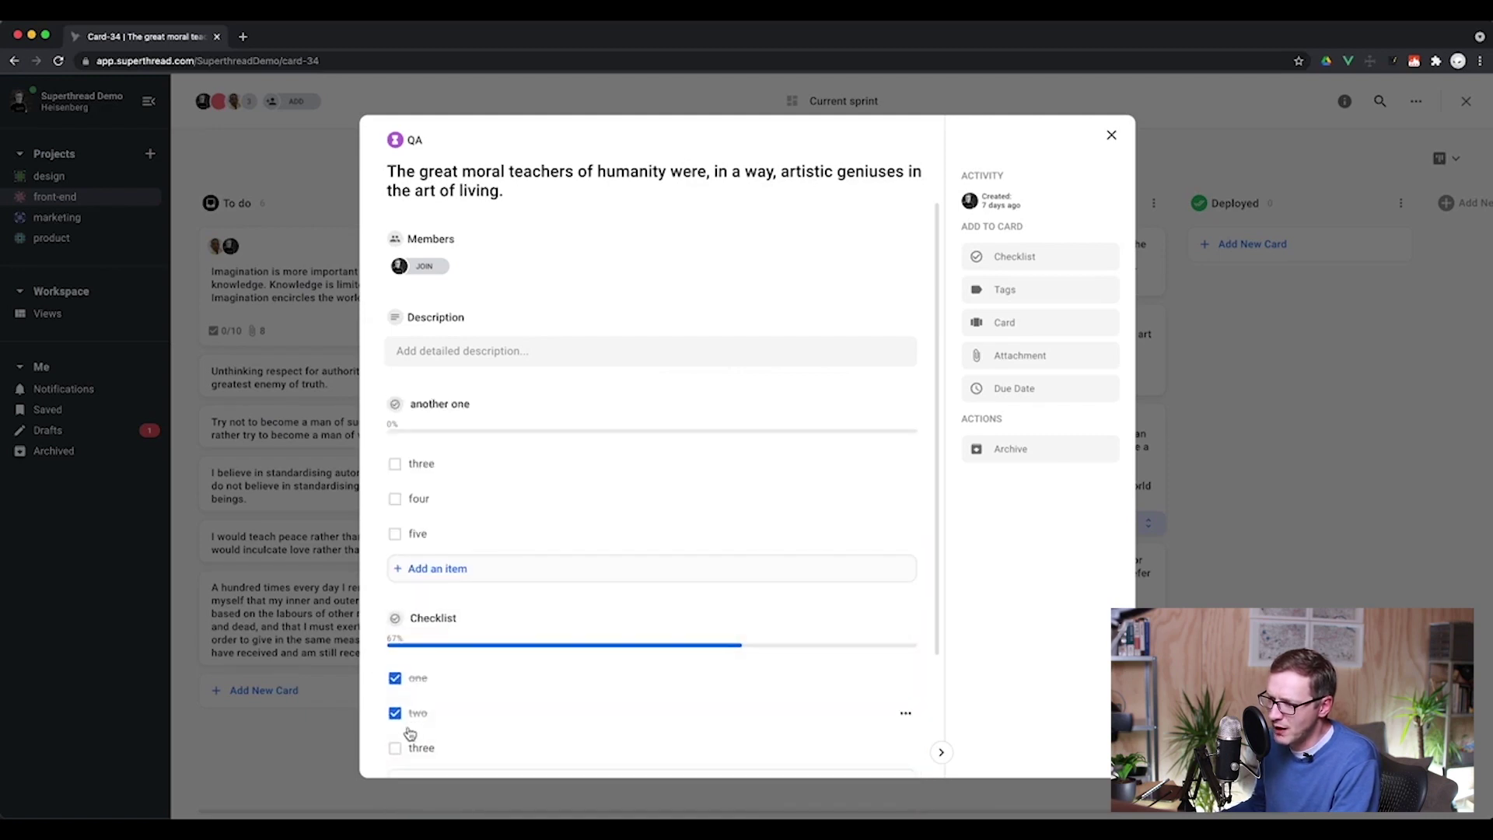
drag(415, 747, 428, 553)
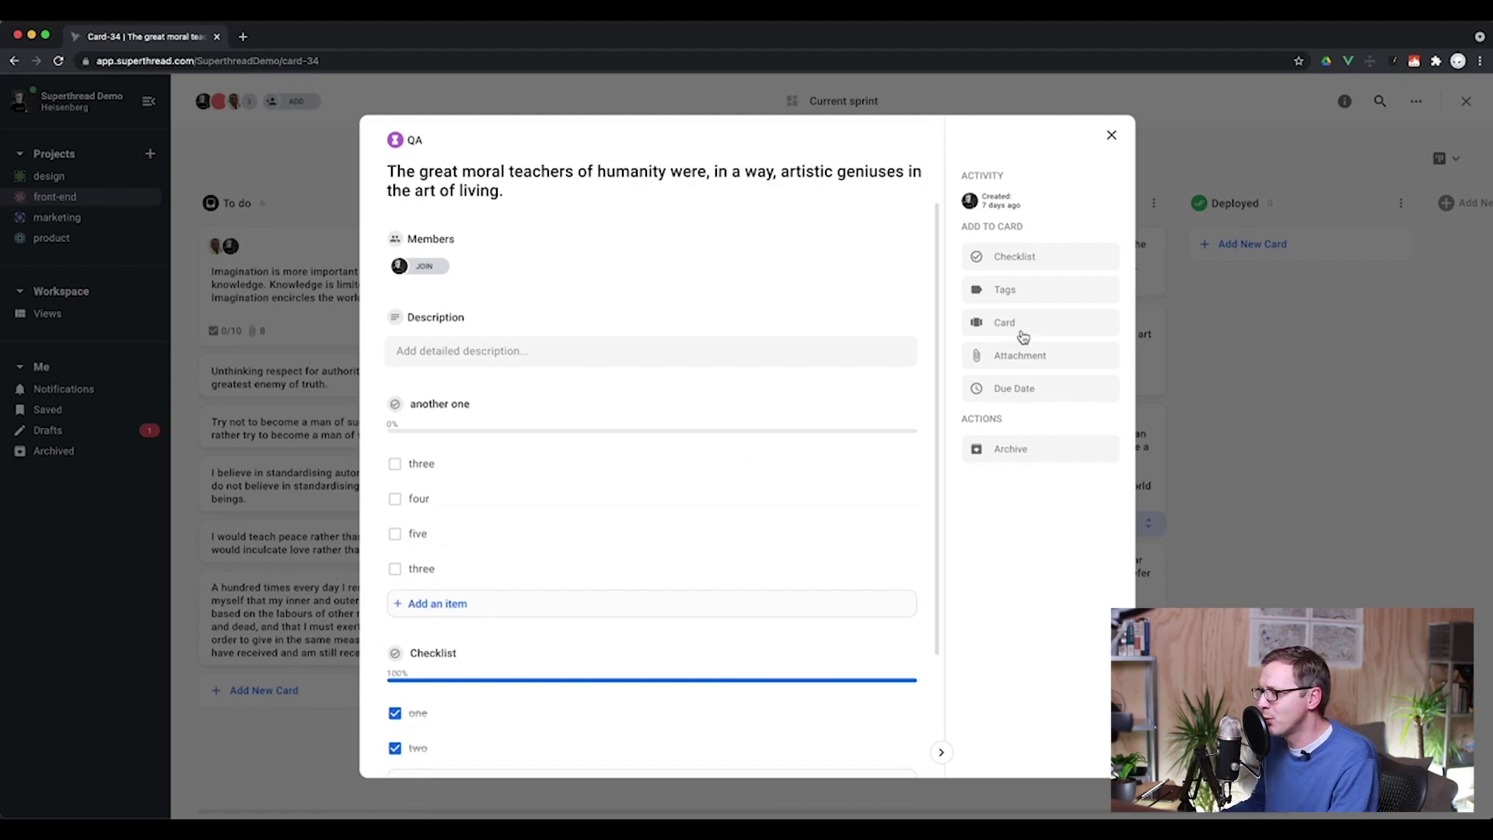
- Attach the dummy photos from KiMo to Virgin Galactic to the tags UI card
click(1111, 135)
key(super+Tab)
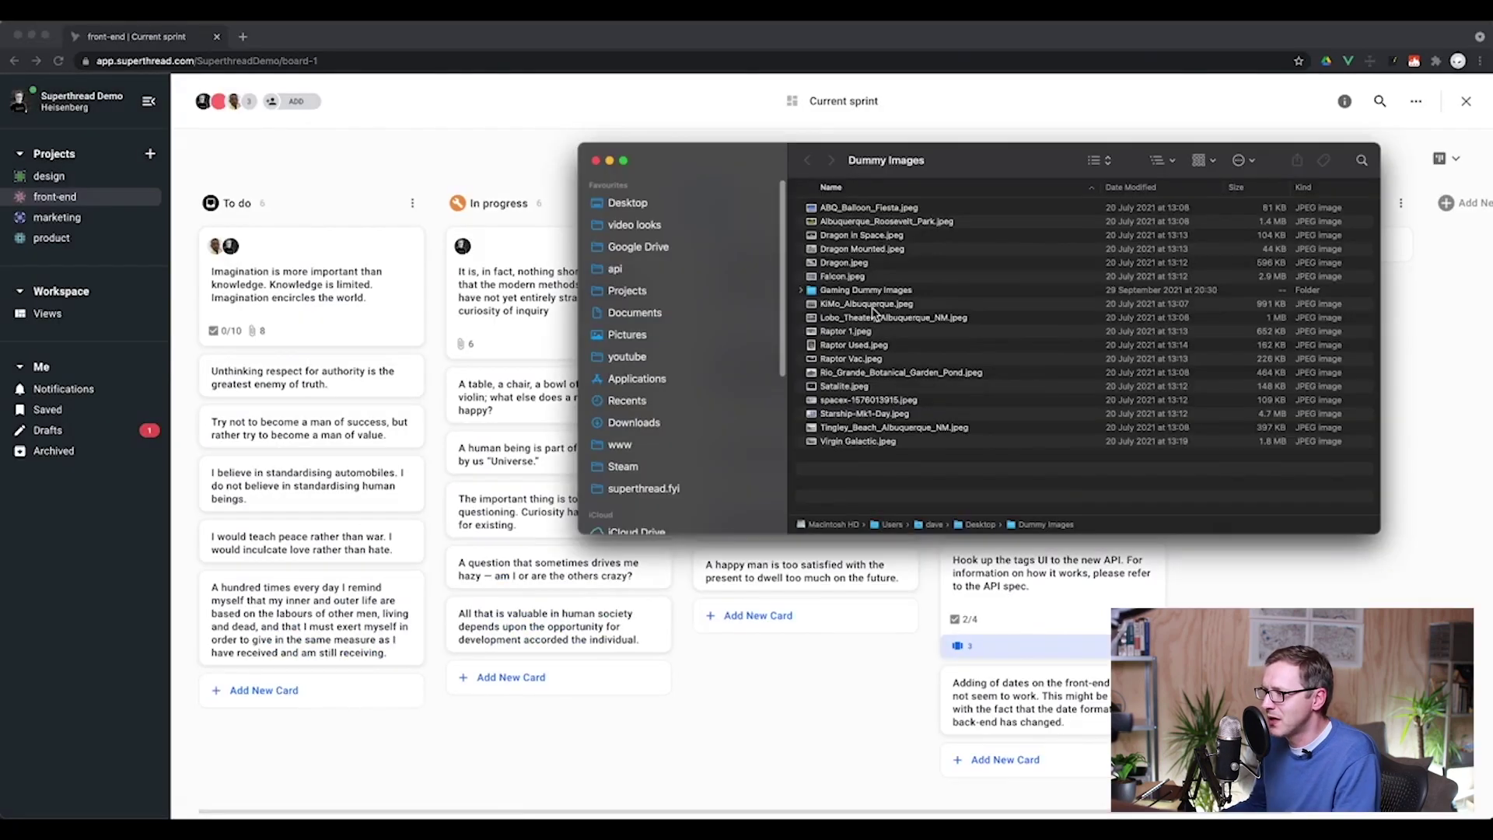
shift+click(863, 441)
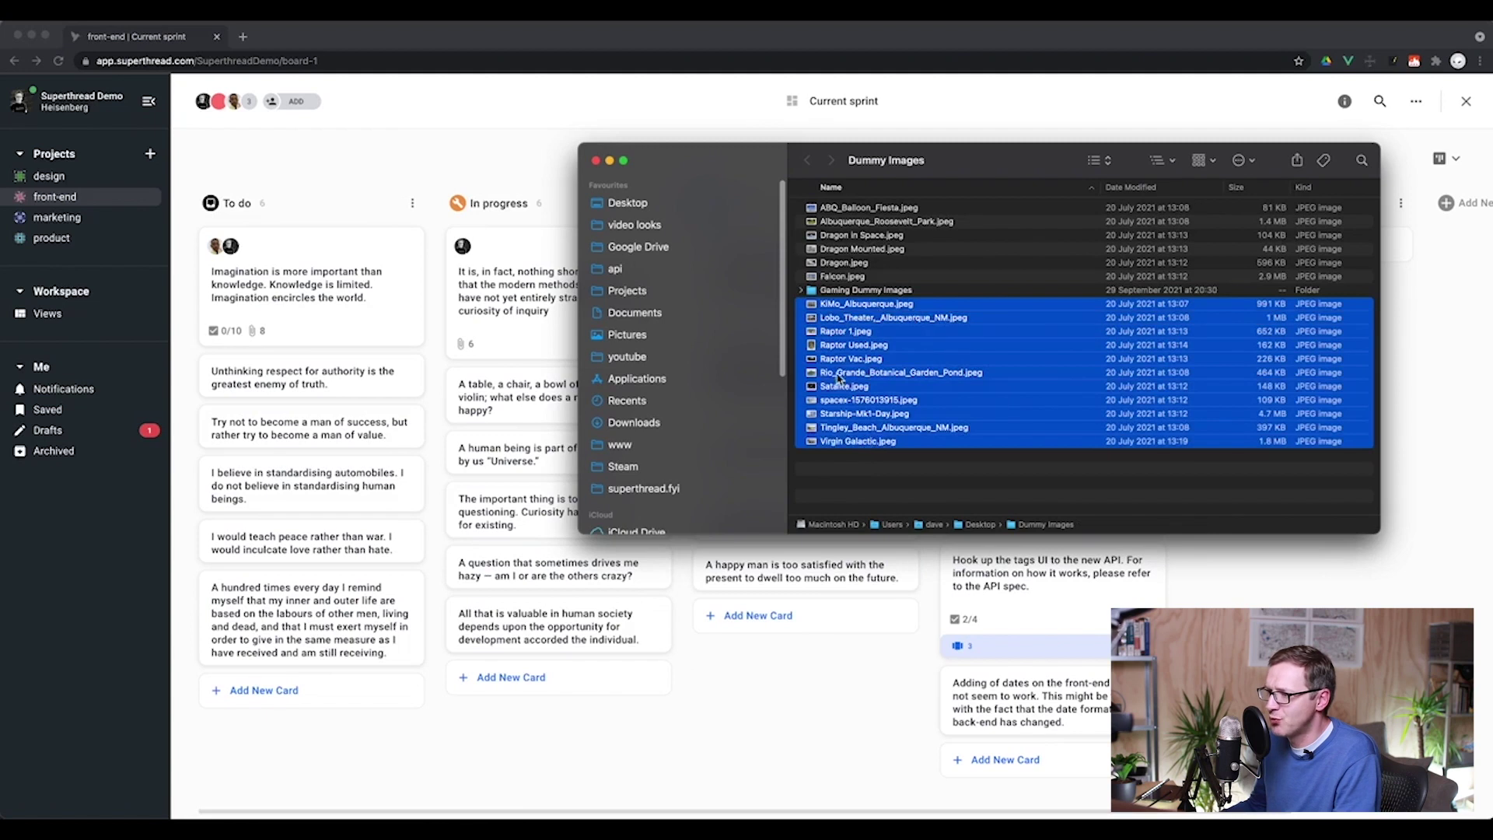
drag(838, 373, 1054, 603)
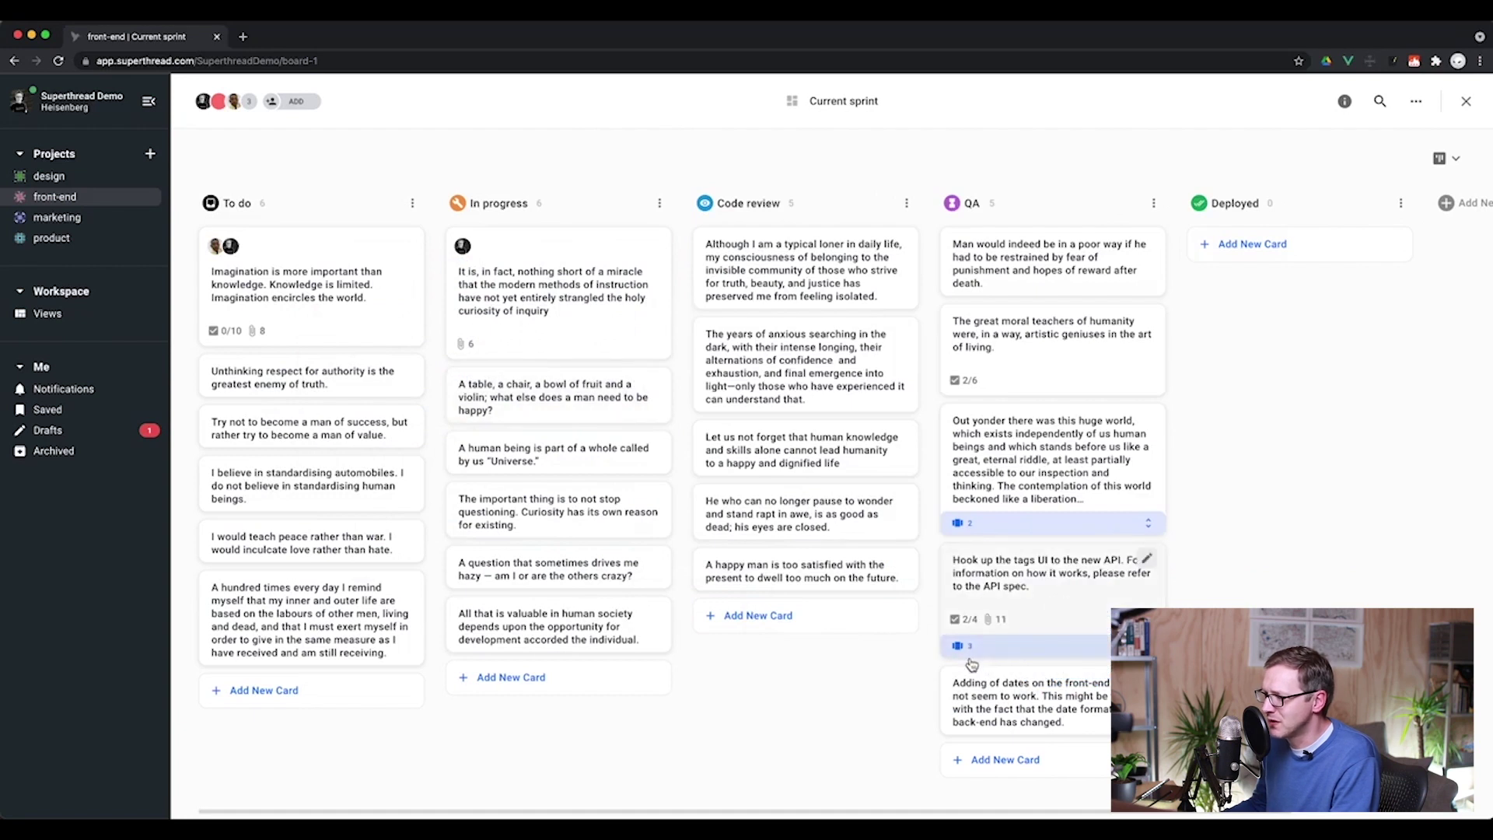
- Delete the spacex image from the tags UI attachments, then open the anxious-searching Code review card
click(1035, 596)
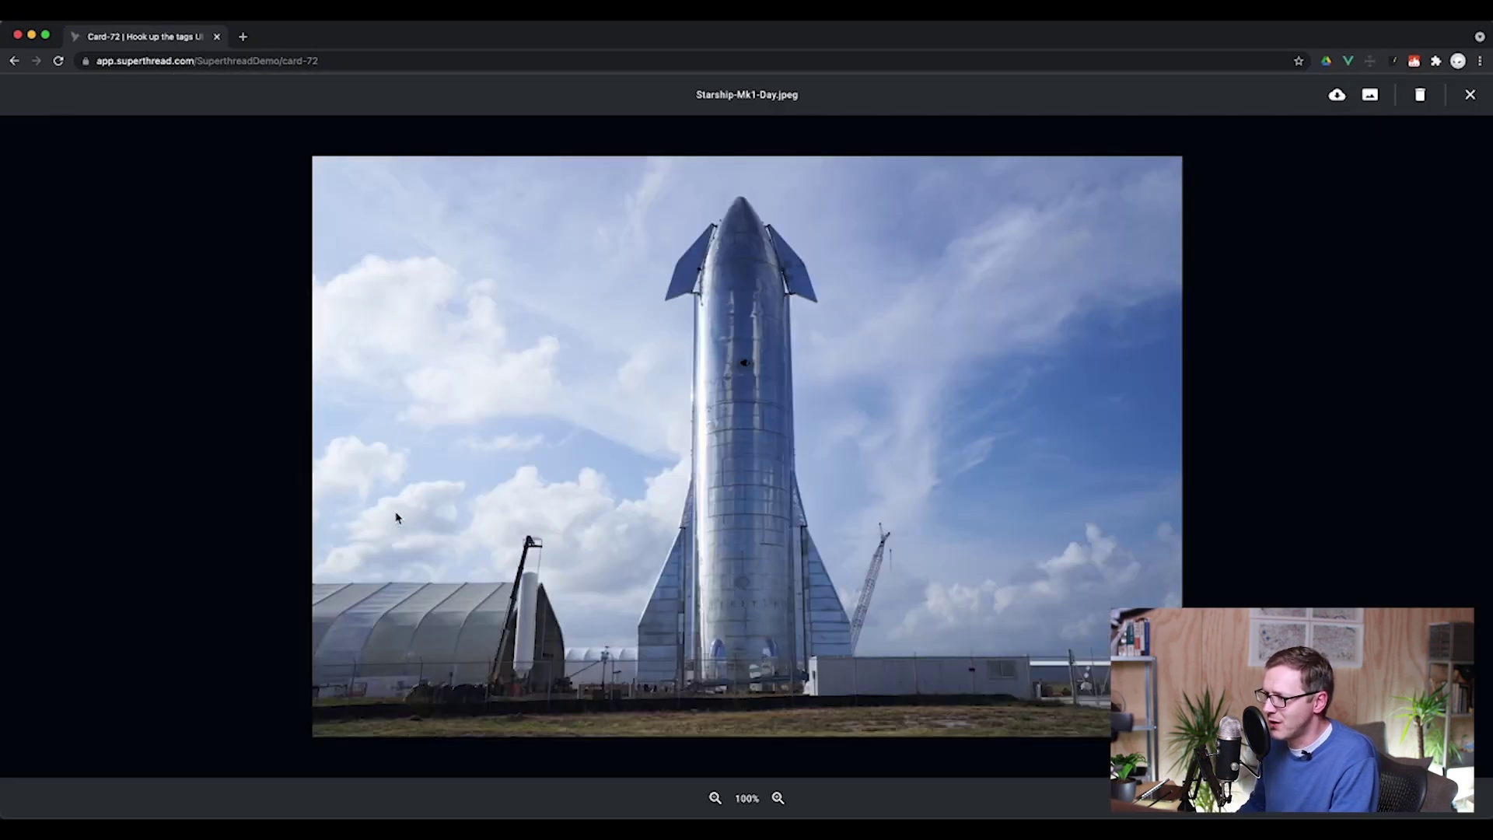
key(Right)
key(Right)
key(Right)
key(Right)
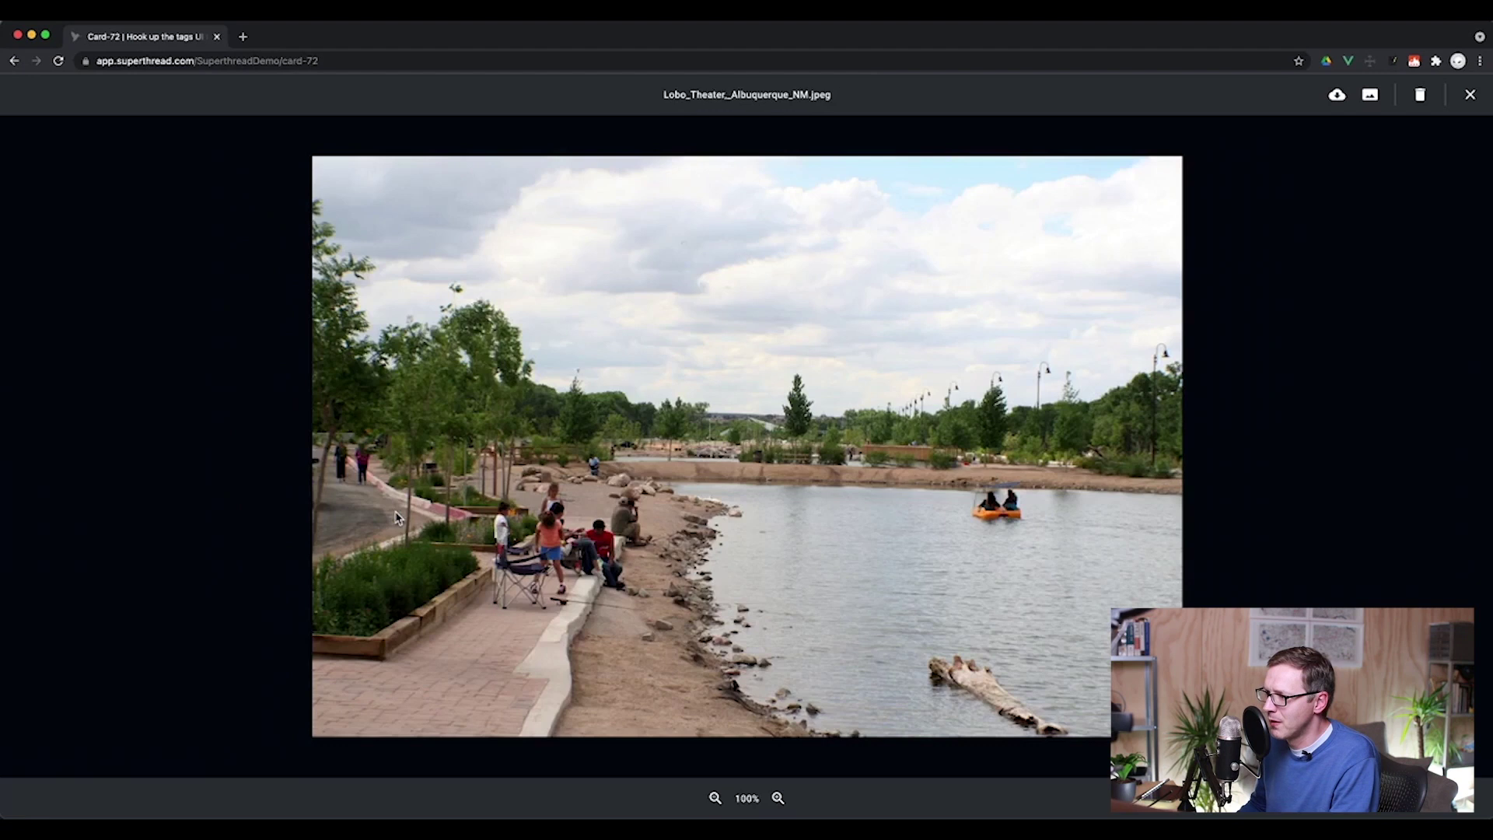
key(Right)
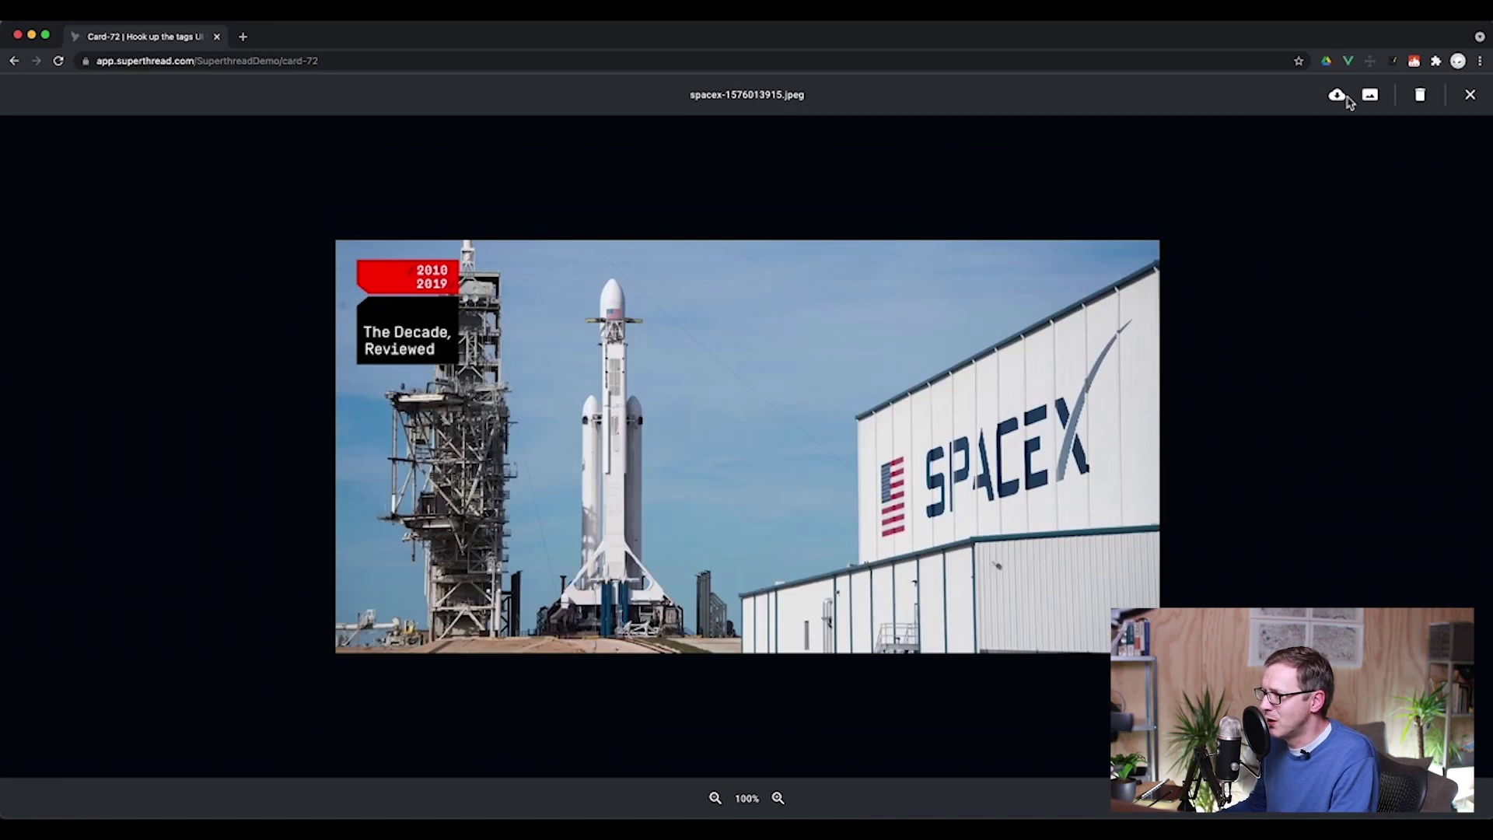
click(1420, 94)
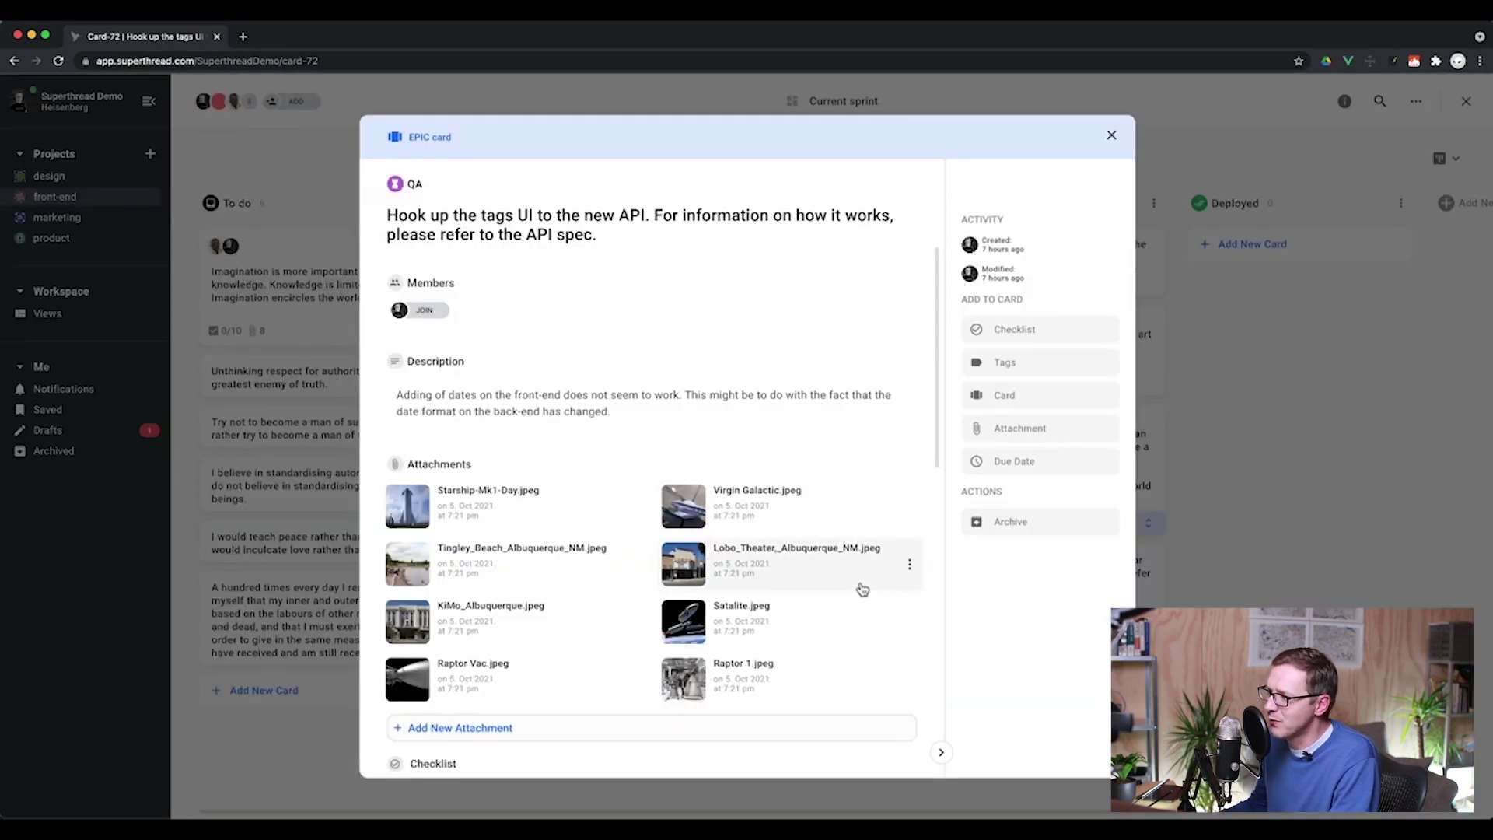
key(Escape)
click(800, 384)
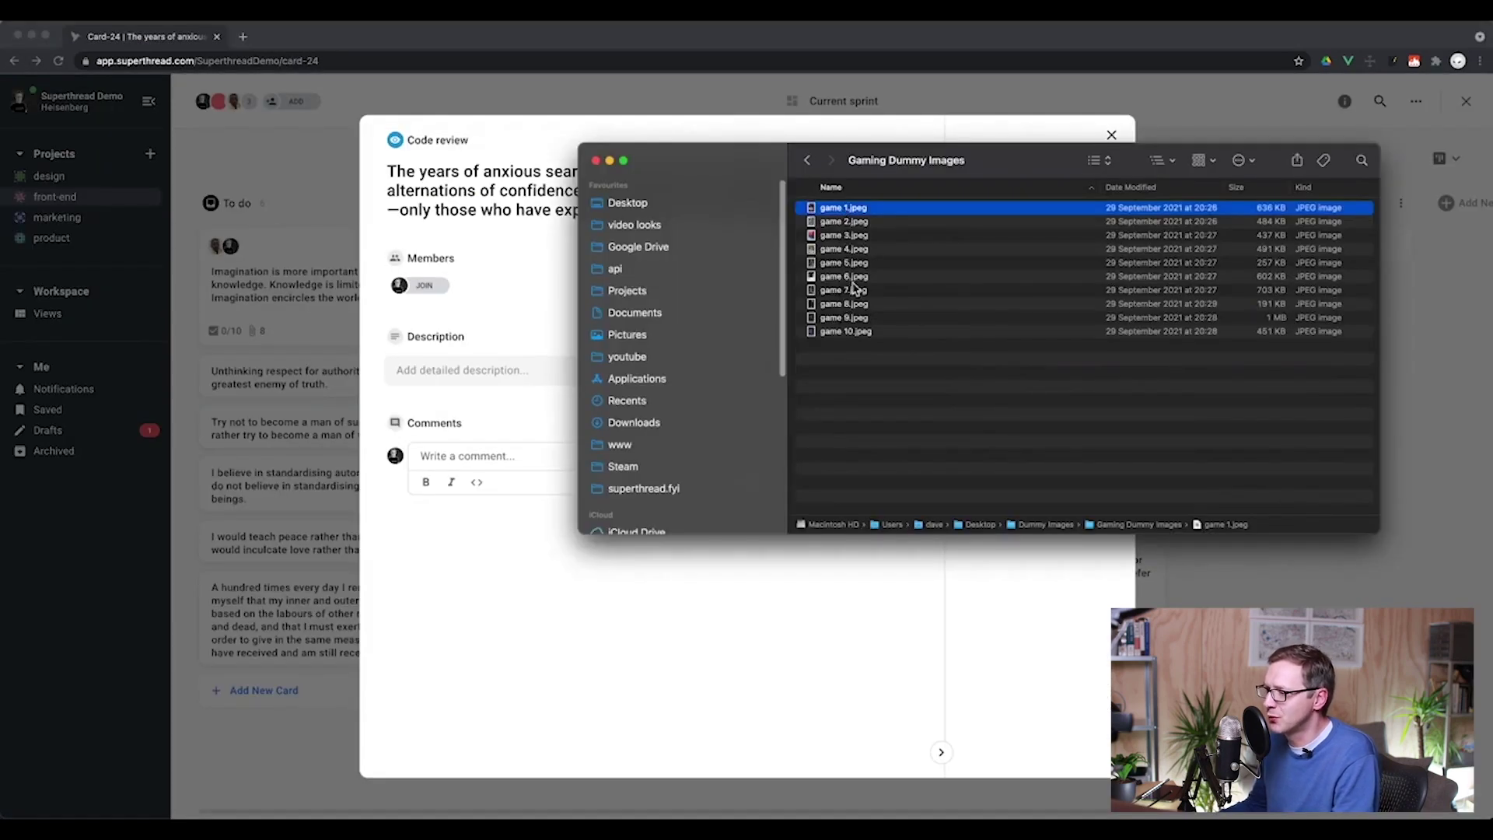
- Attach game 1–10.jpeg to the Code review card and set its due date to 7 October, 7:15 pm
shift+click(846, 331)
drag(847, 325, 793, 420)
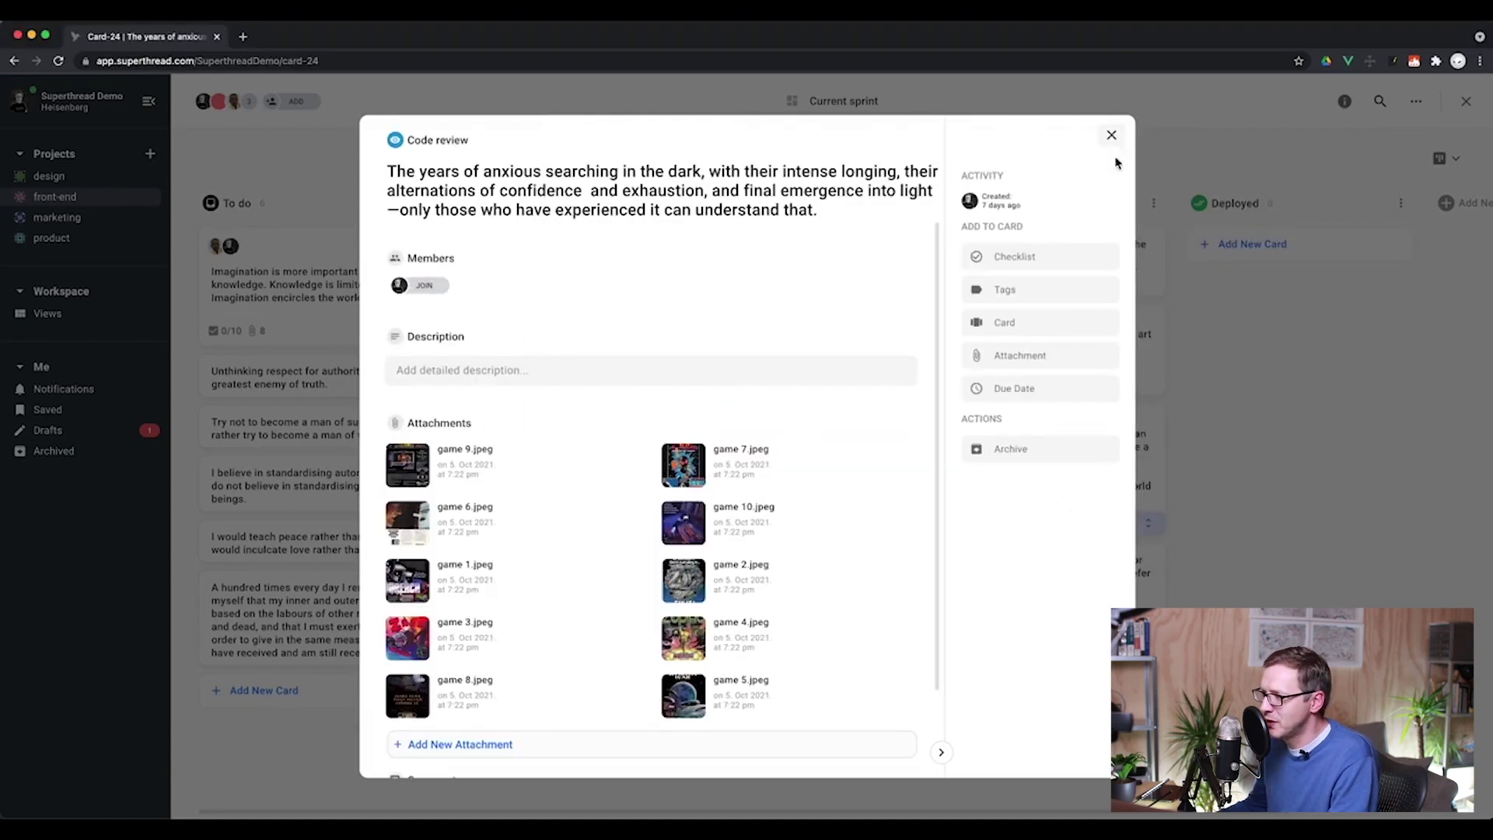
click(1034, 391)
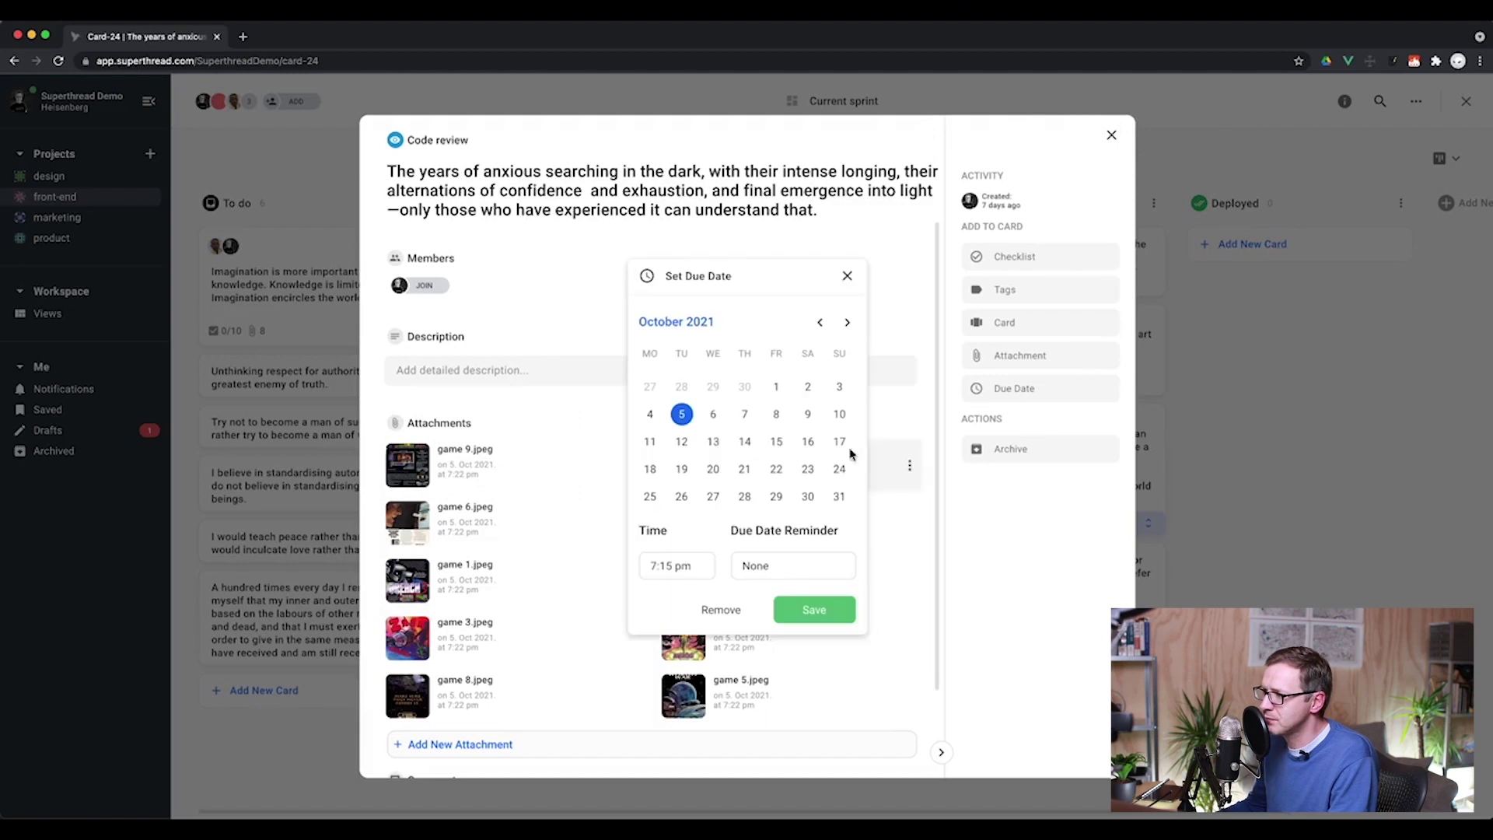
click(744, 413)
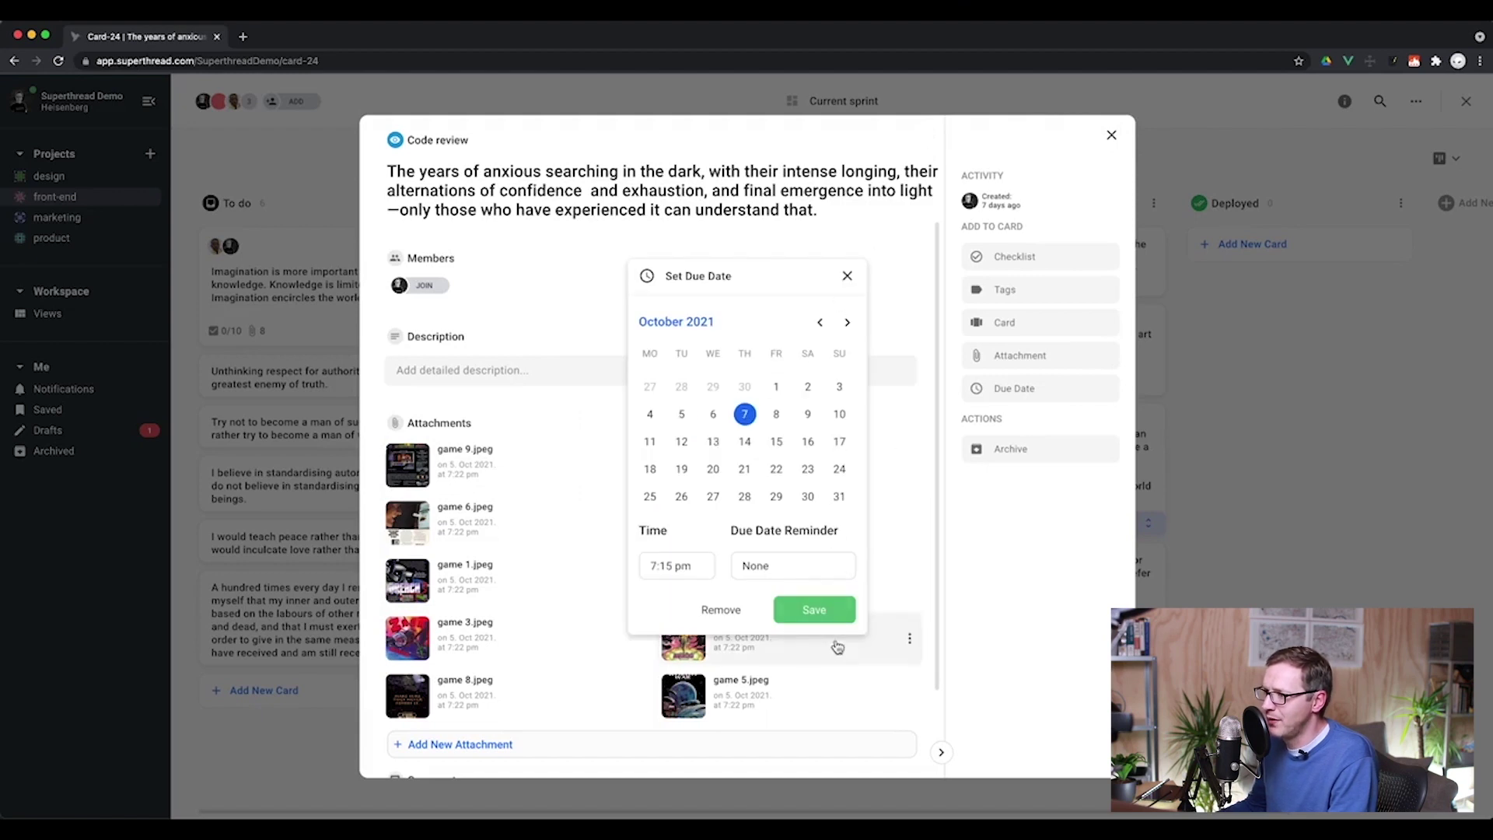
click(836, 610)
mouse_move(504, 253)
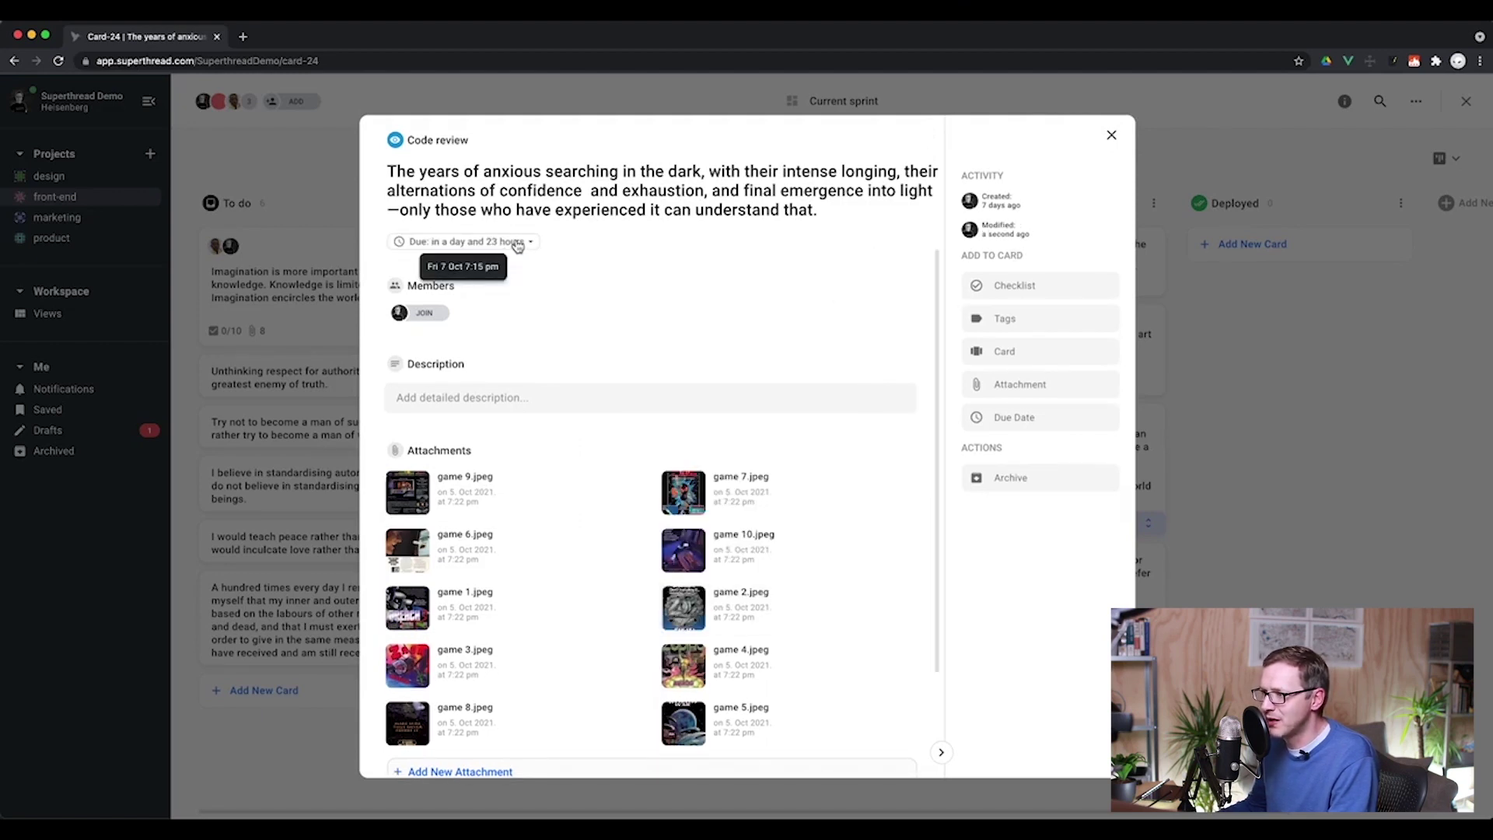
- Close the Code review card, shift its column, and leave for the Boards overview to reposition Current sprint
click(1111, 136)
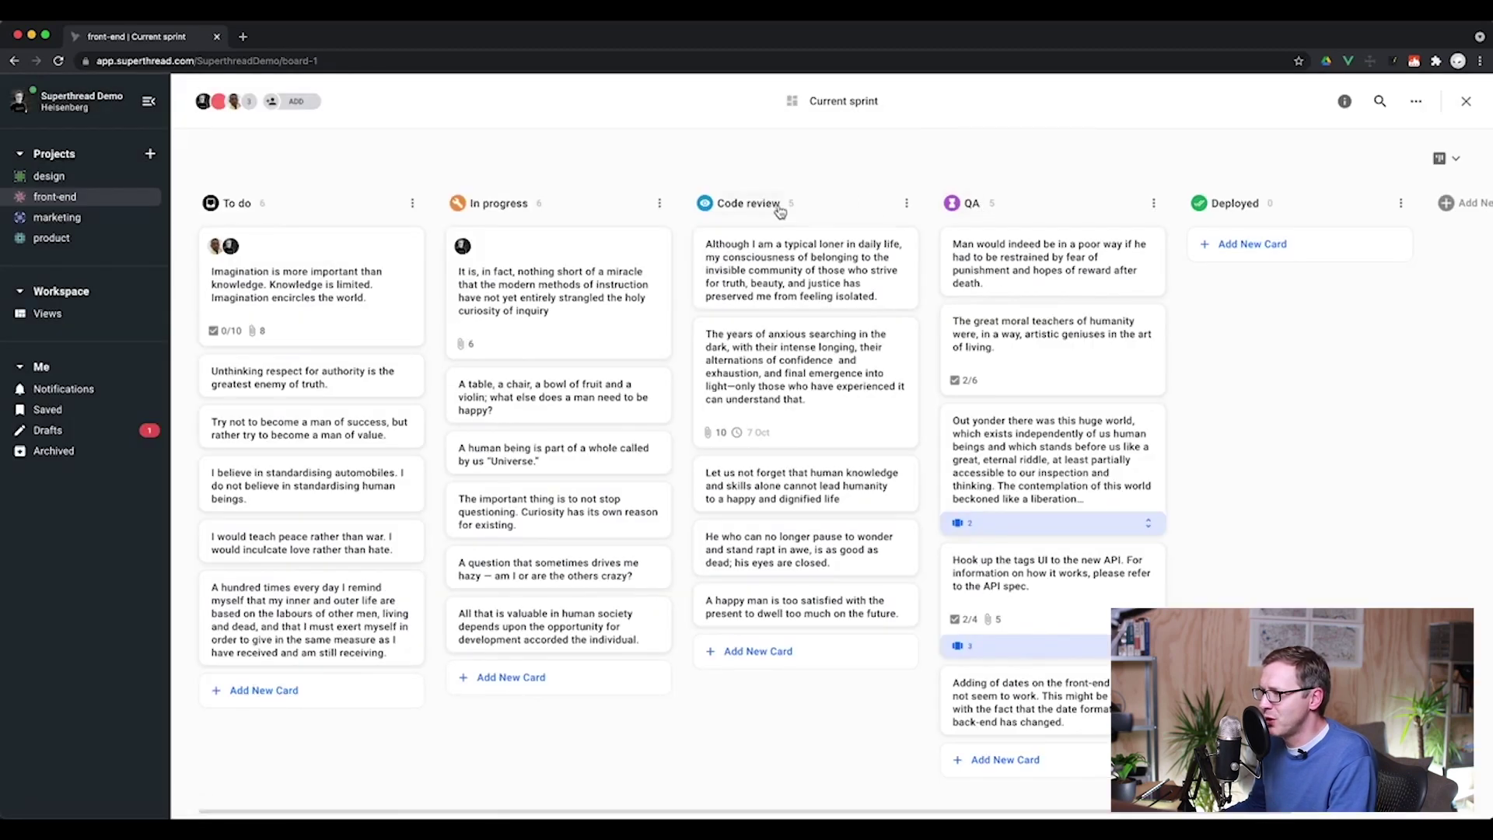
mouse_move(773, 208)
mouse_down()
mouse_move(995, 209)
mouse_move(776, 200)
mouse_move(790, 214)
mouse_up()
click(1465, 103)
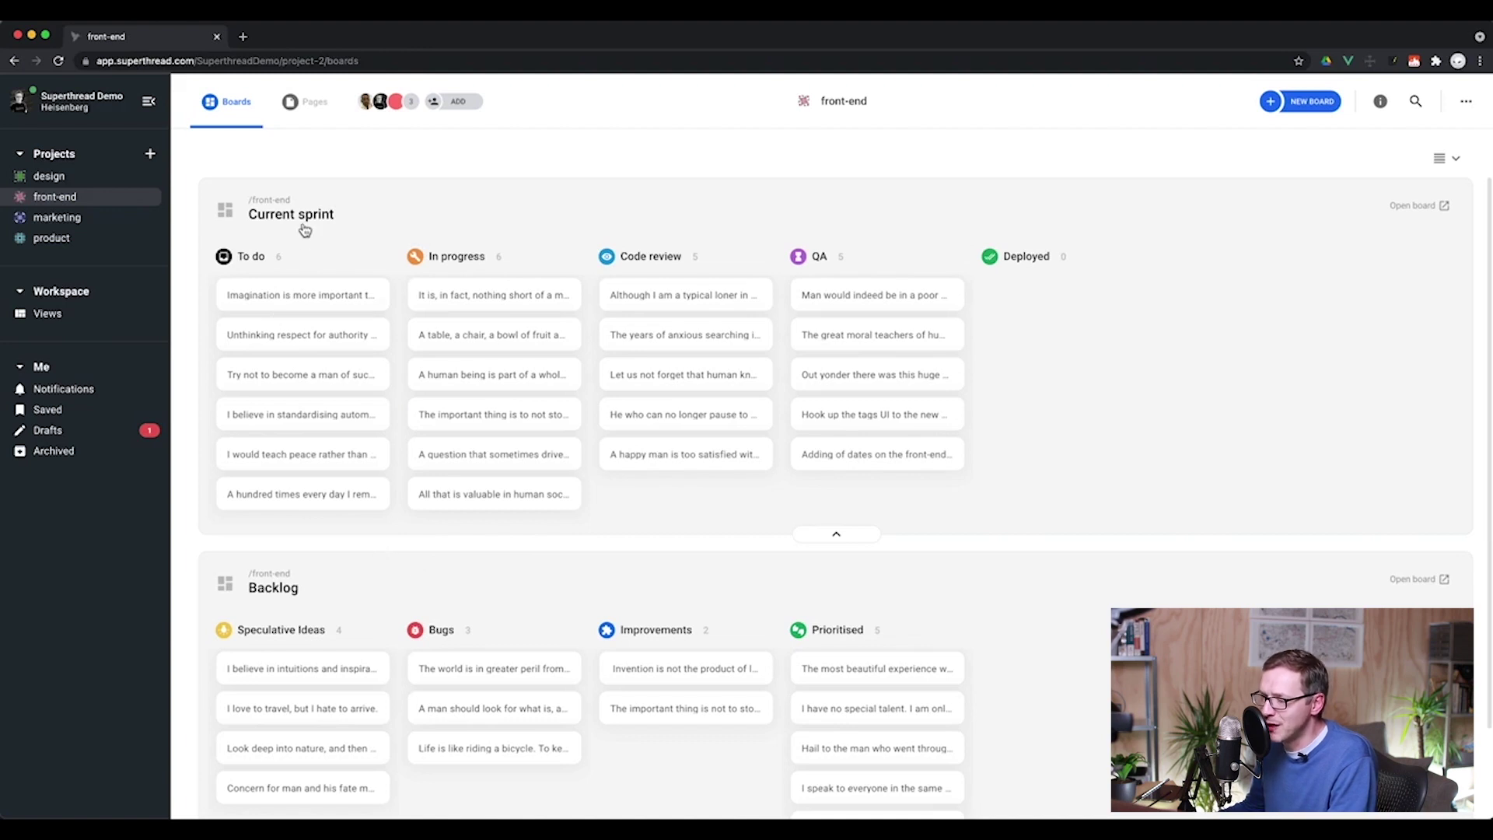
drag(310, 220, 79, 184)
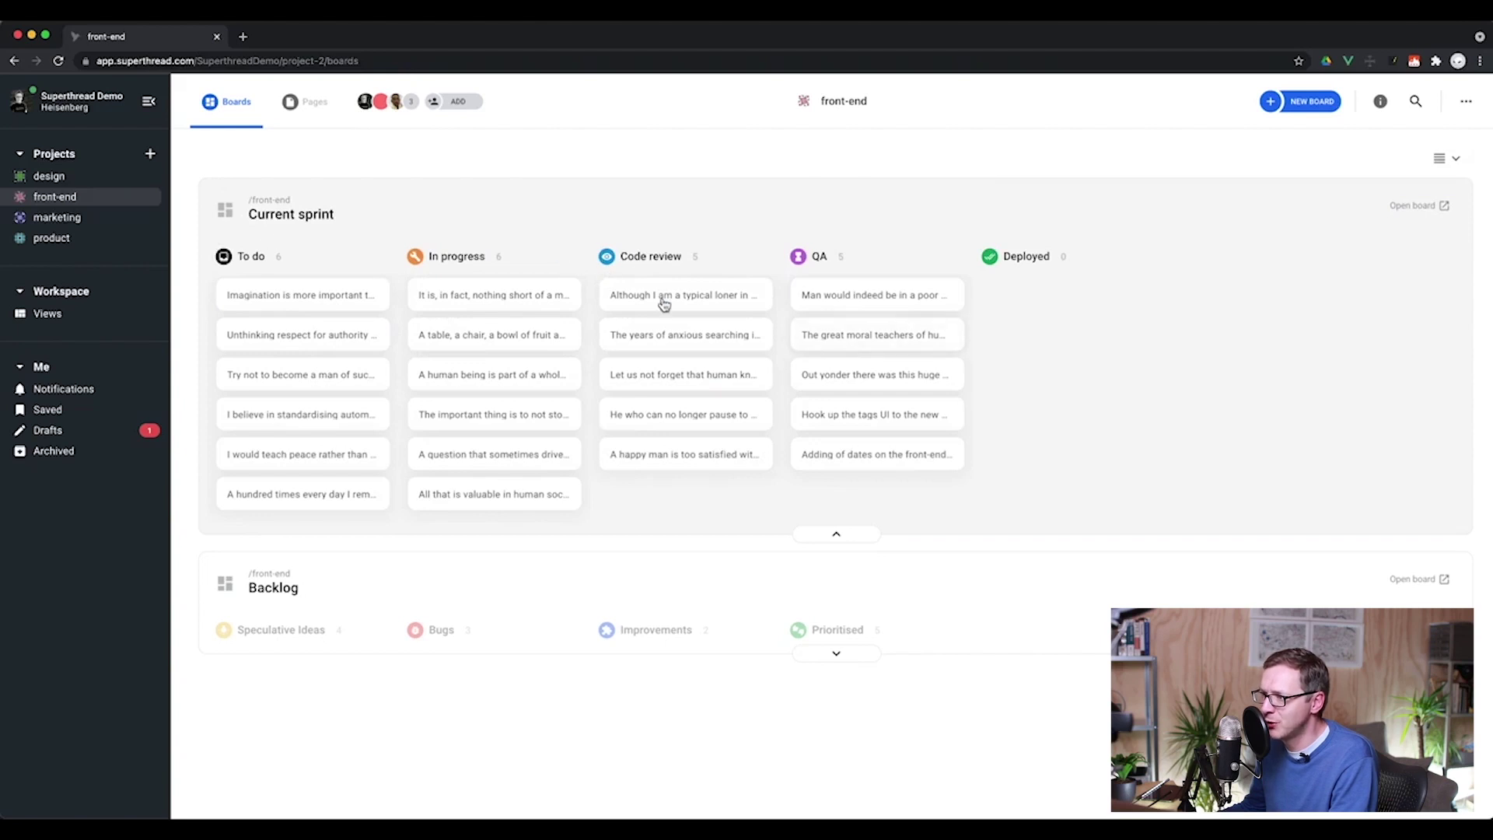
click(902, 299)
key(super+k)
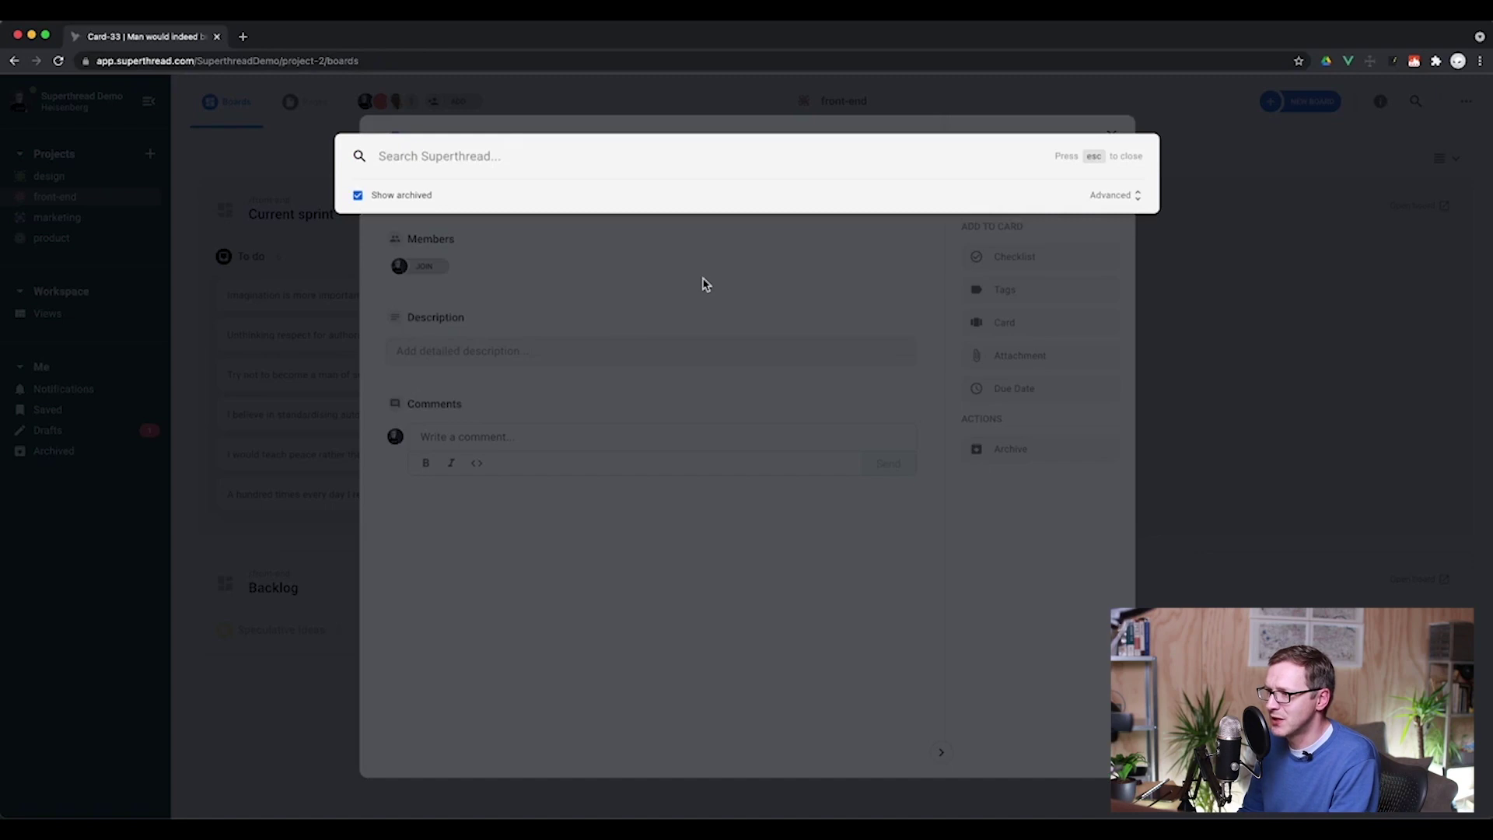
text(lin)
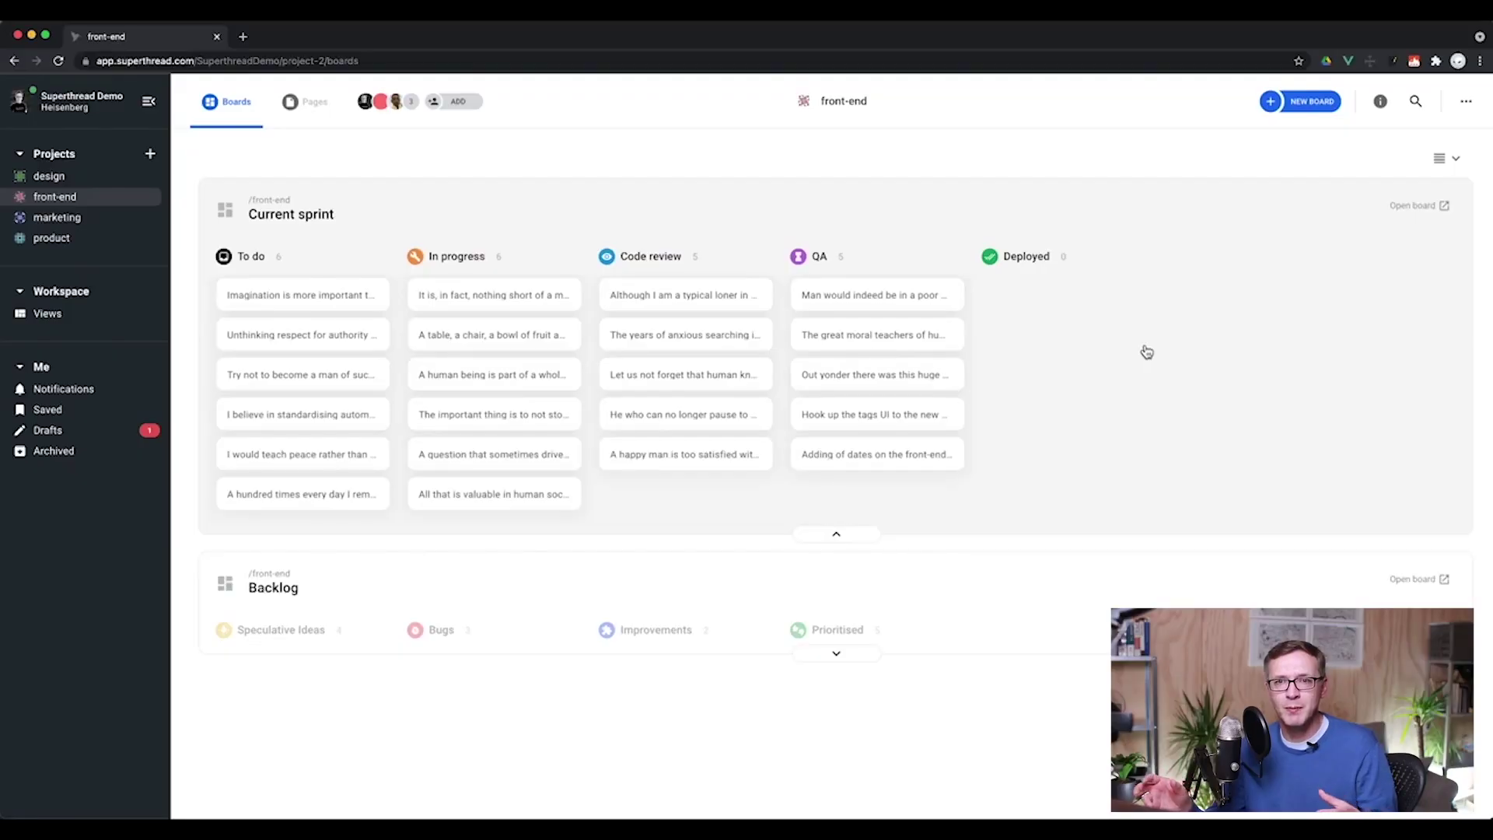
- Collapse the Current sprint board and drag the second Linus Torvalds page onto the front-end project
click(1142, 349)
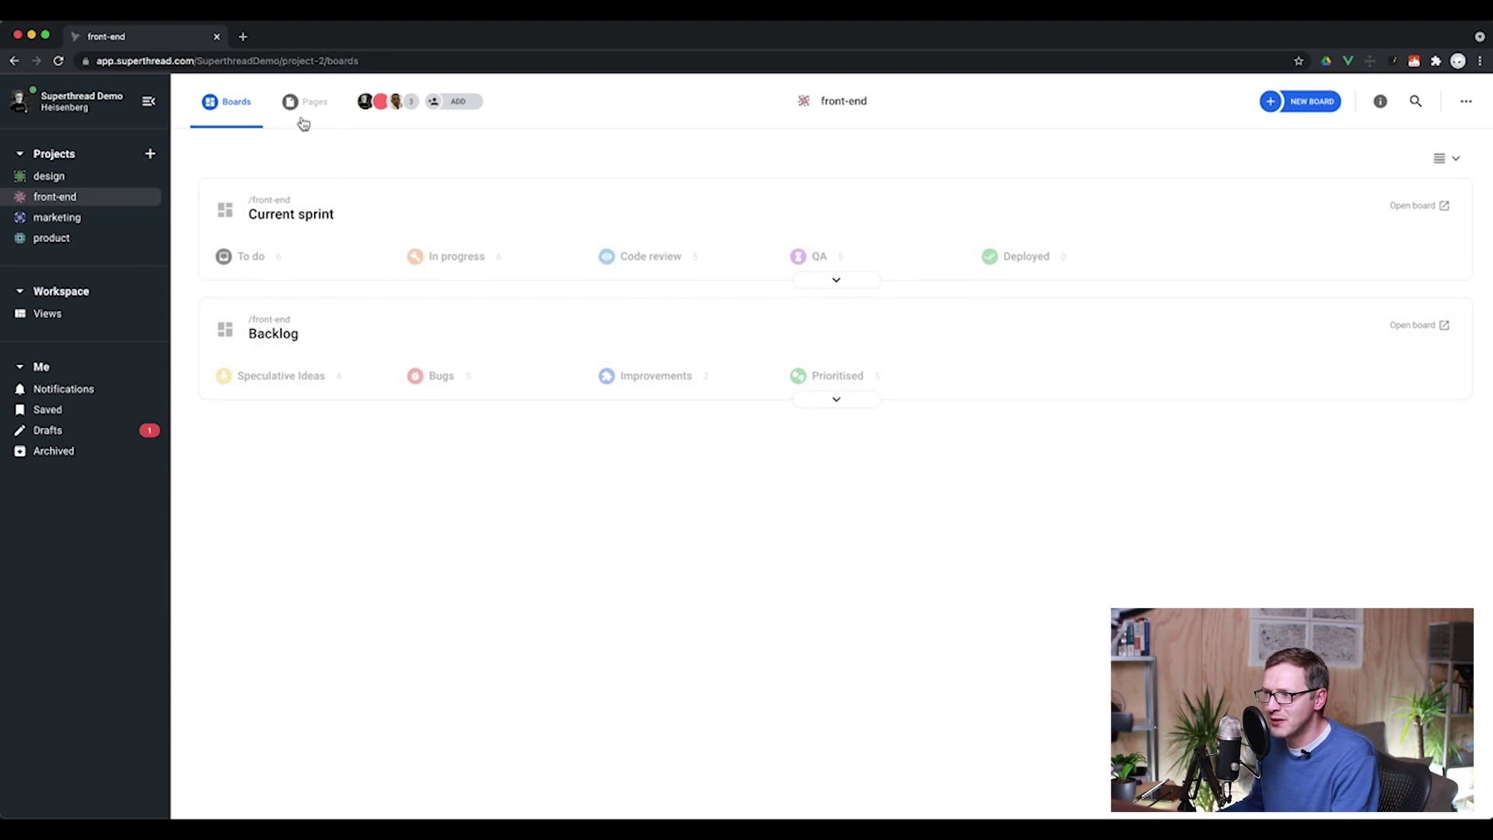
click(314, 107)
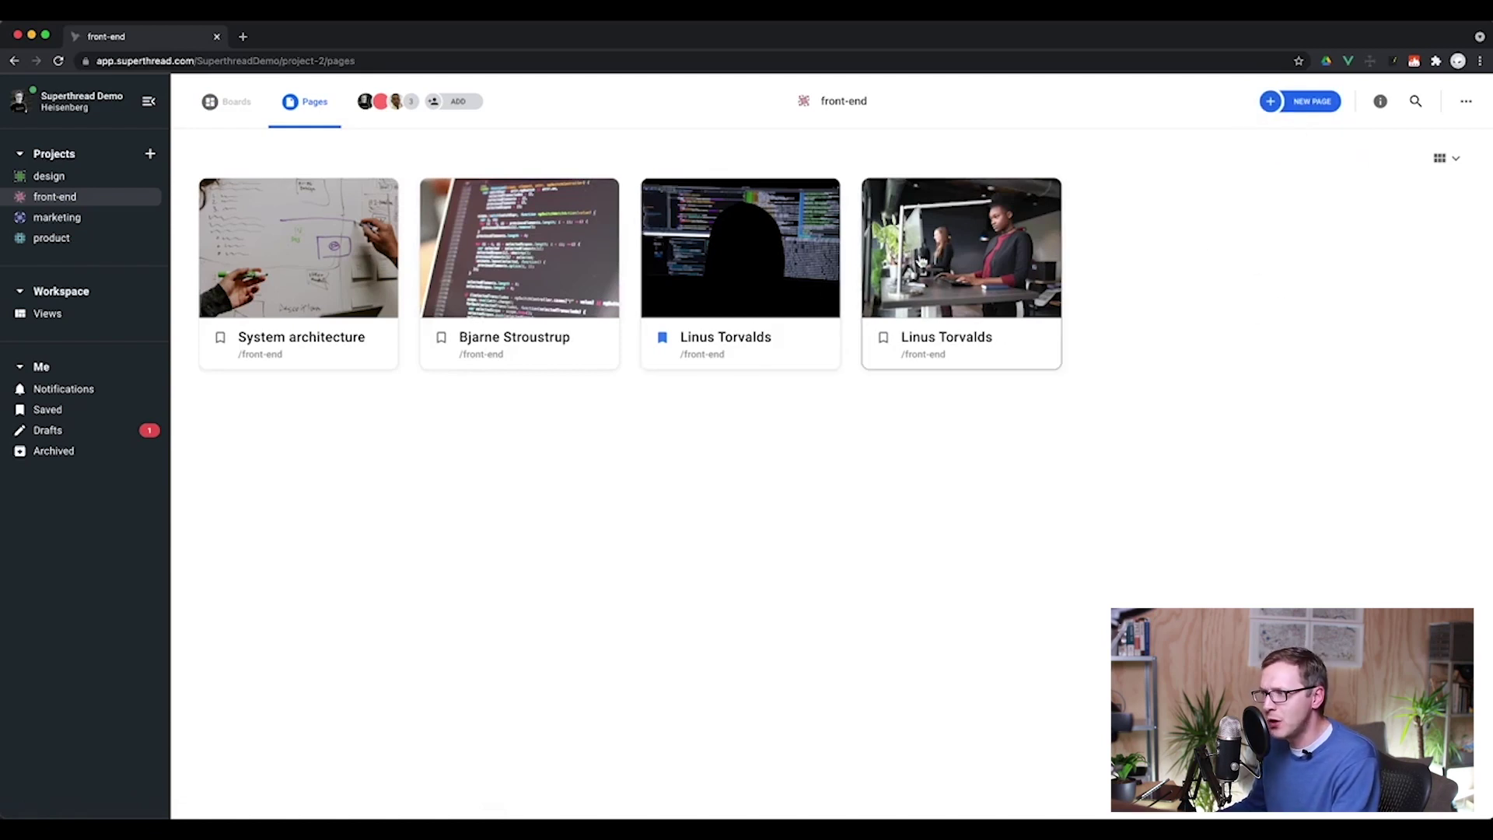
drag(865, 287, 78, 219)
drag(307, 281, 86, 200)
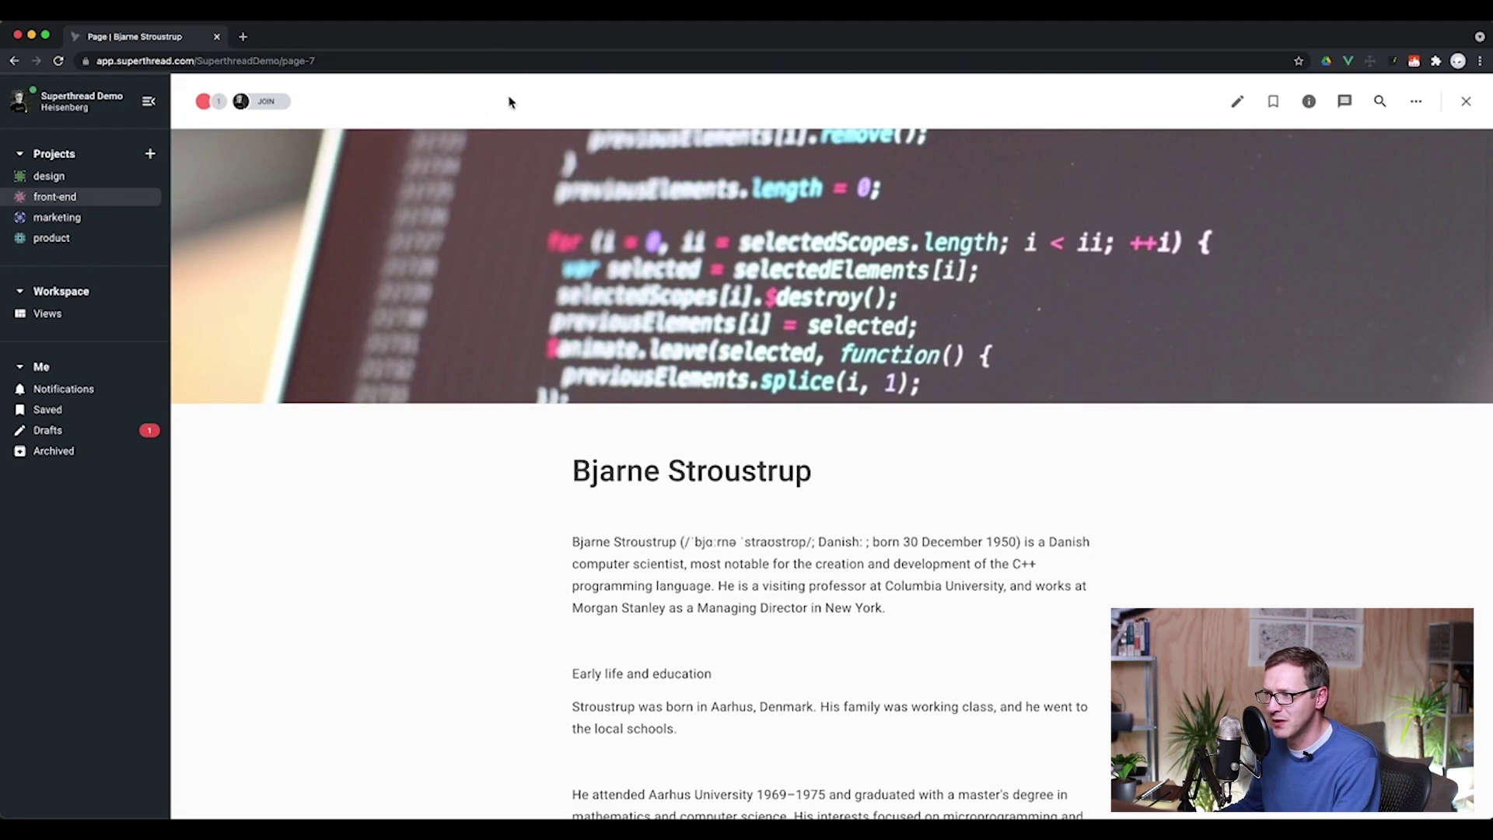
- Close the Bjarne Stroustrup page, open Linus Torvalds, and enter and exit edit mode twice without changes
key(Escape)
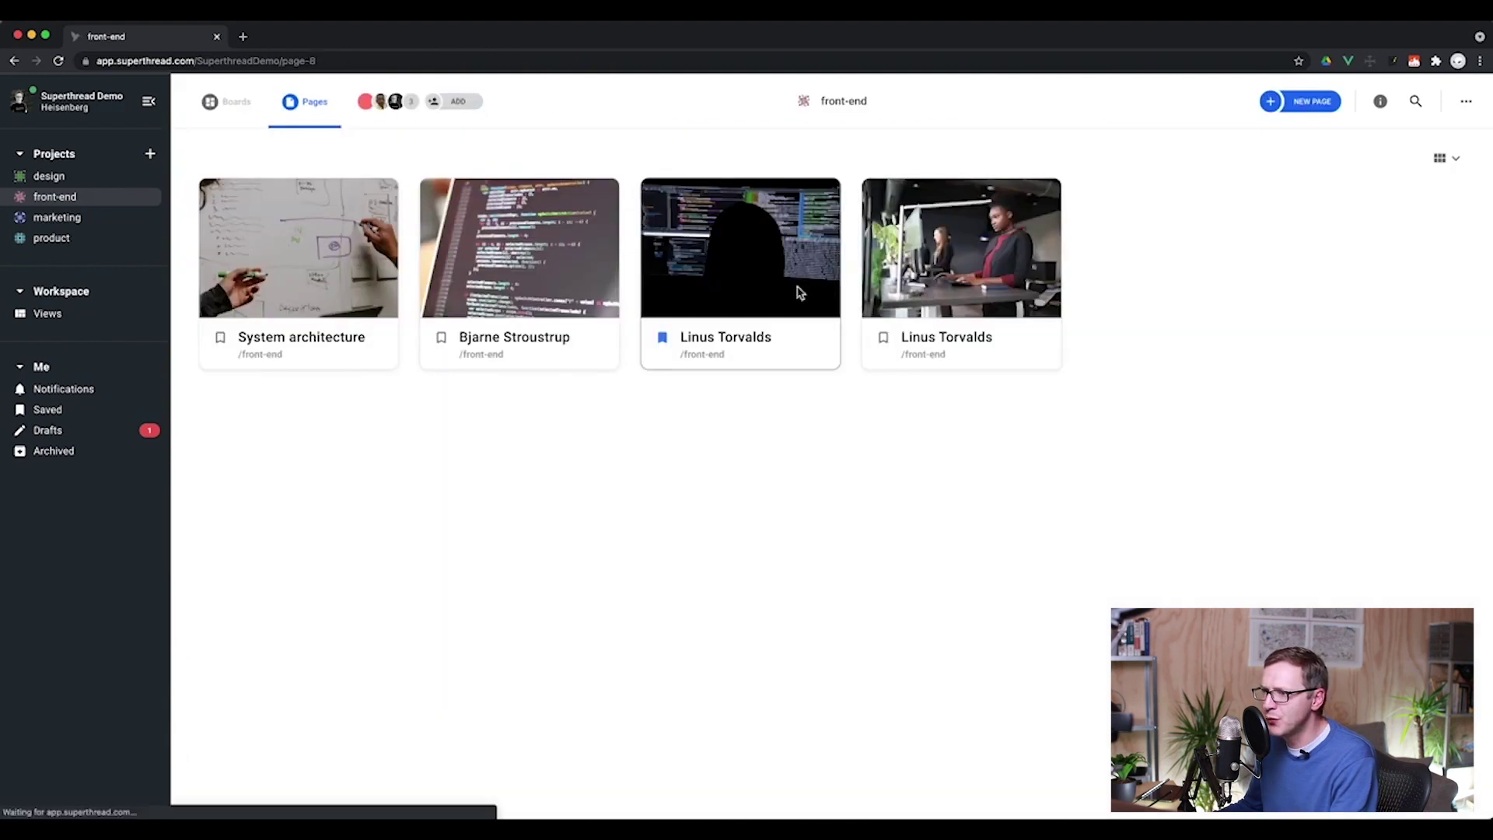
click(796, 295)
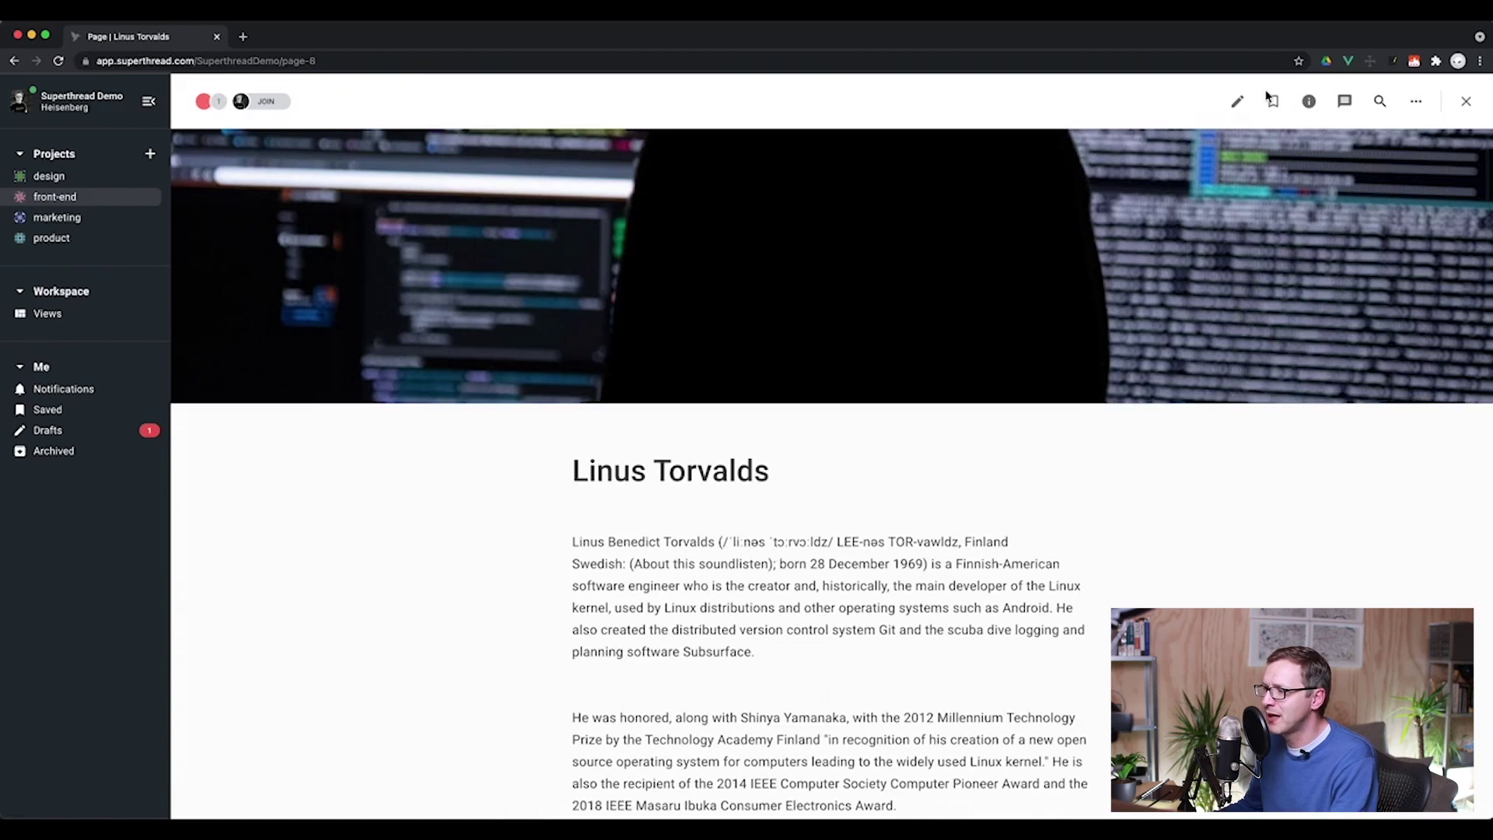
click(1236, 101)
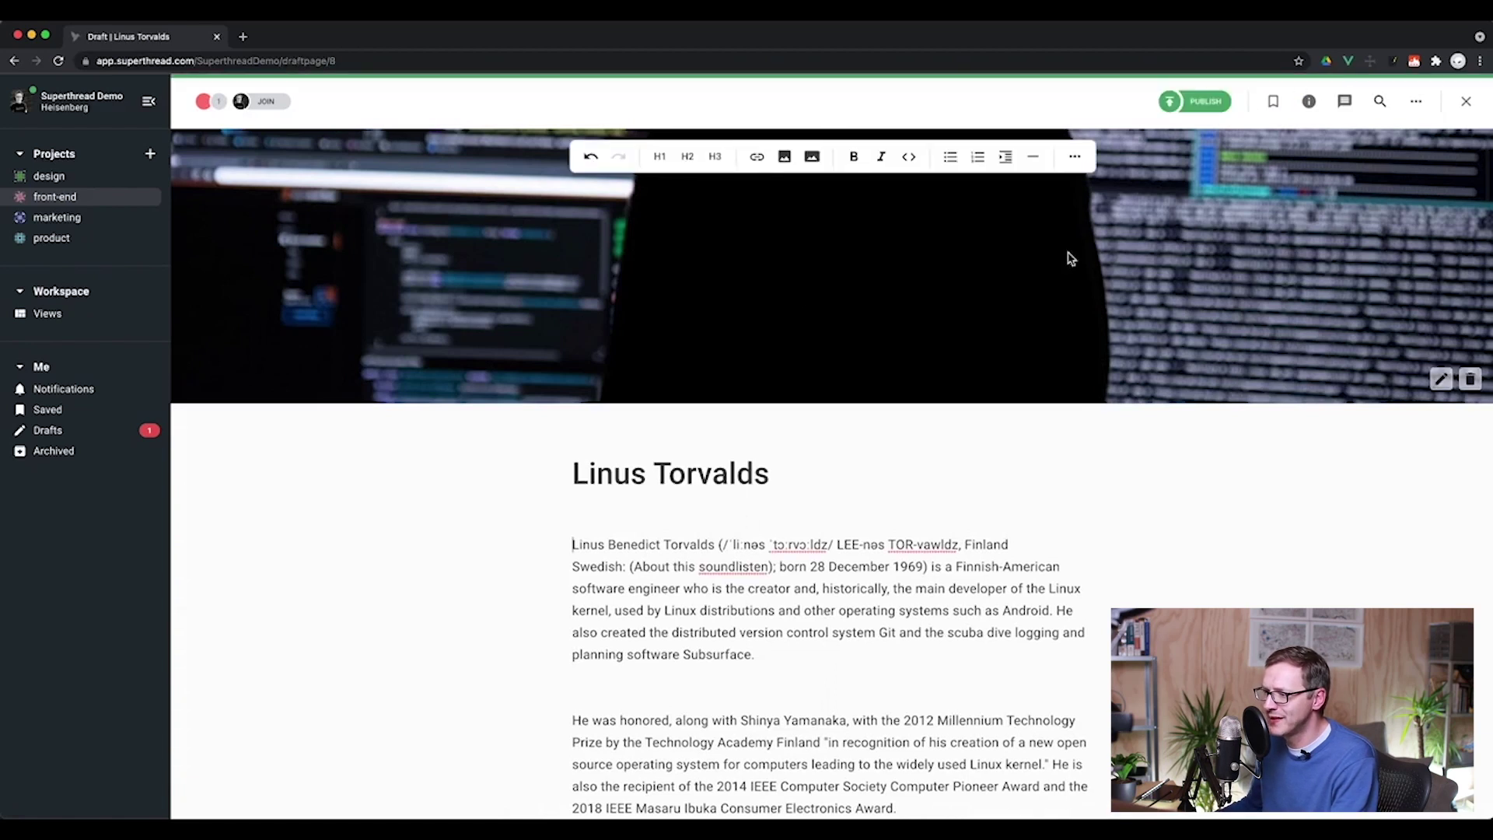
click(1195, 101)
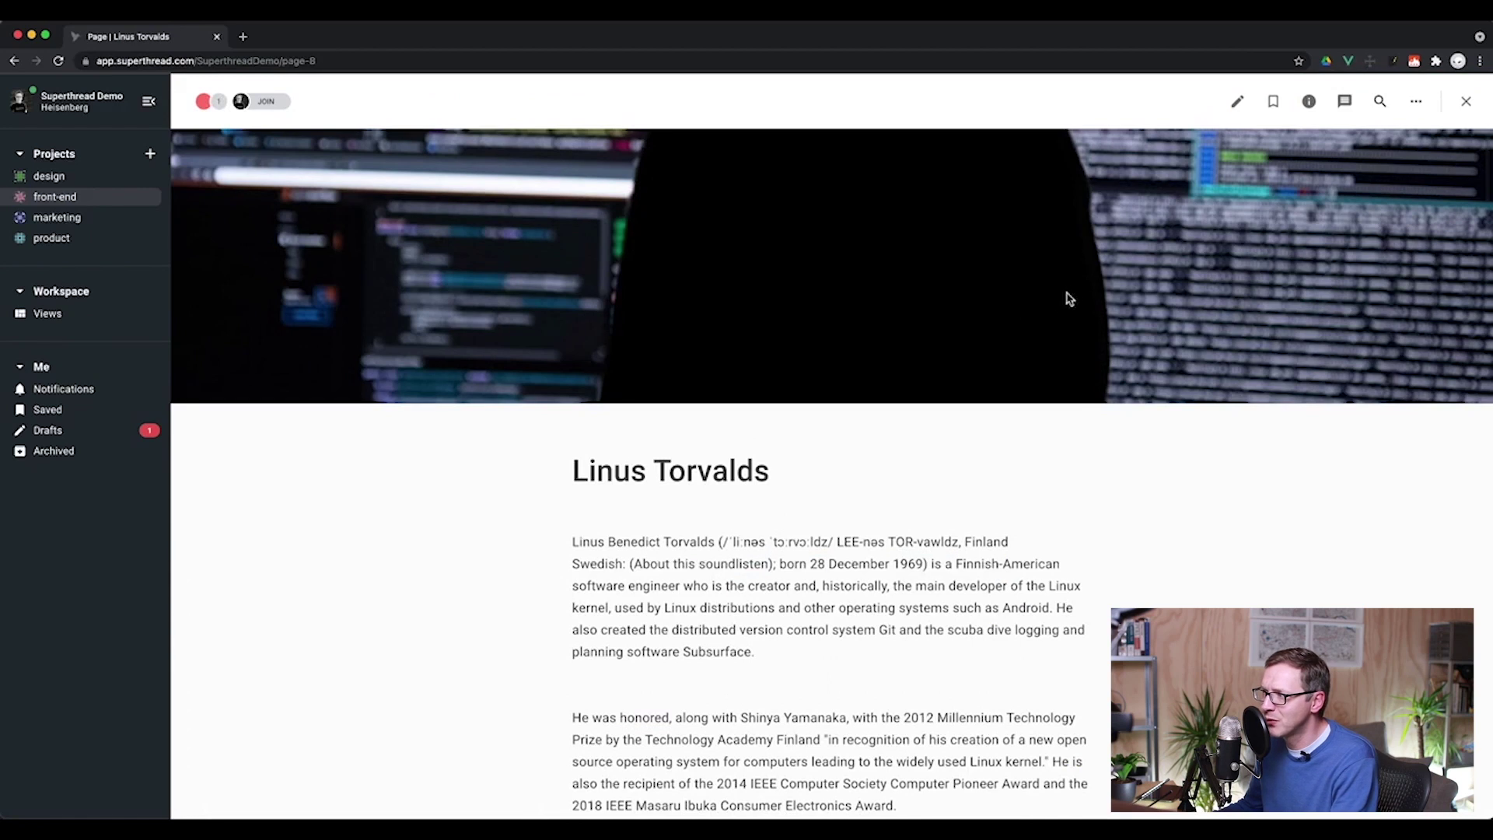
click(1237, 101)
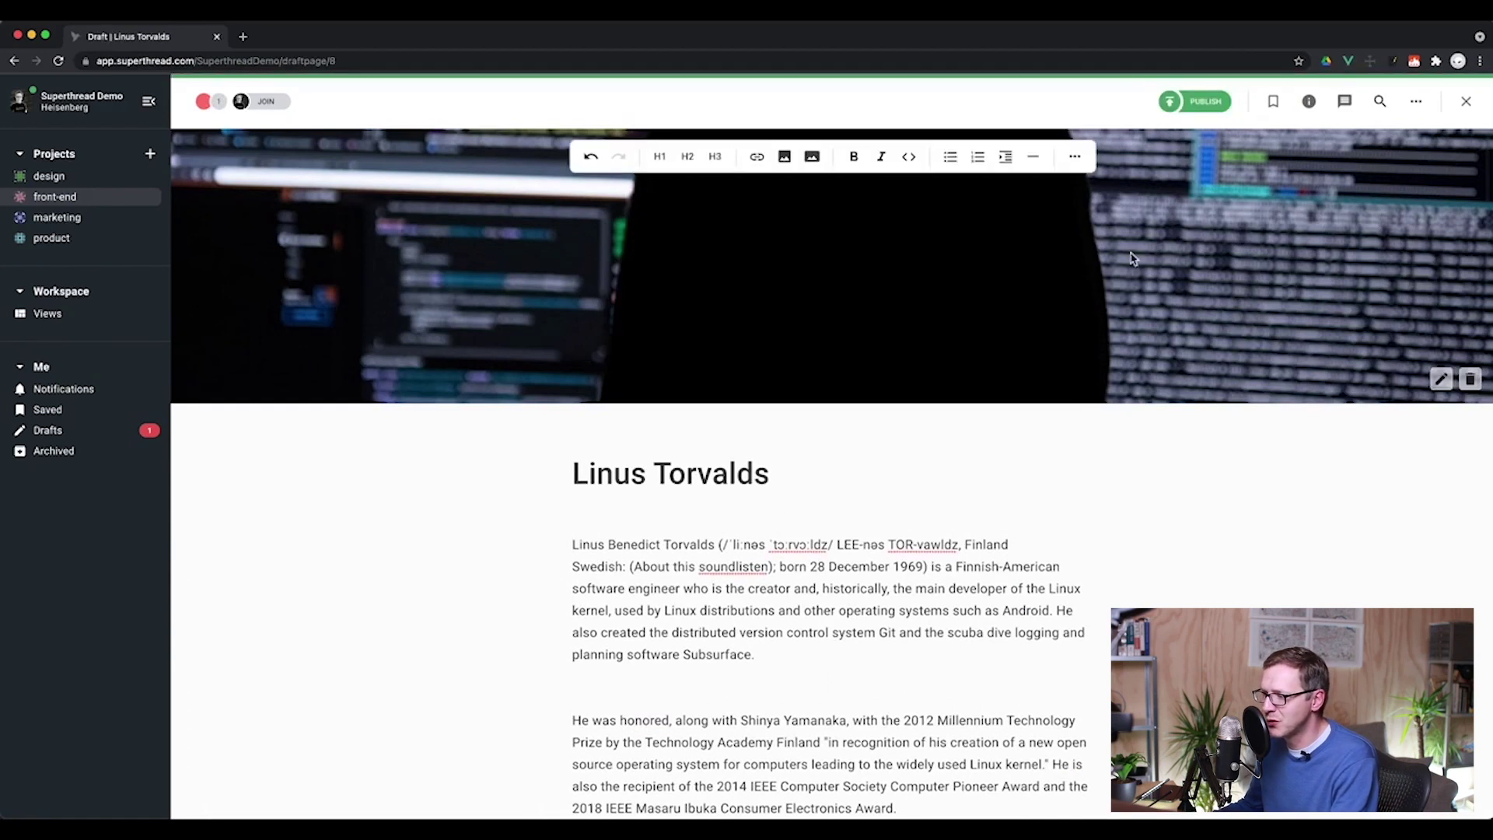
click(1195, 101)
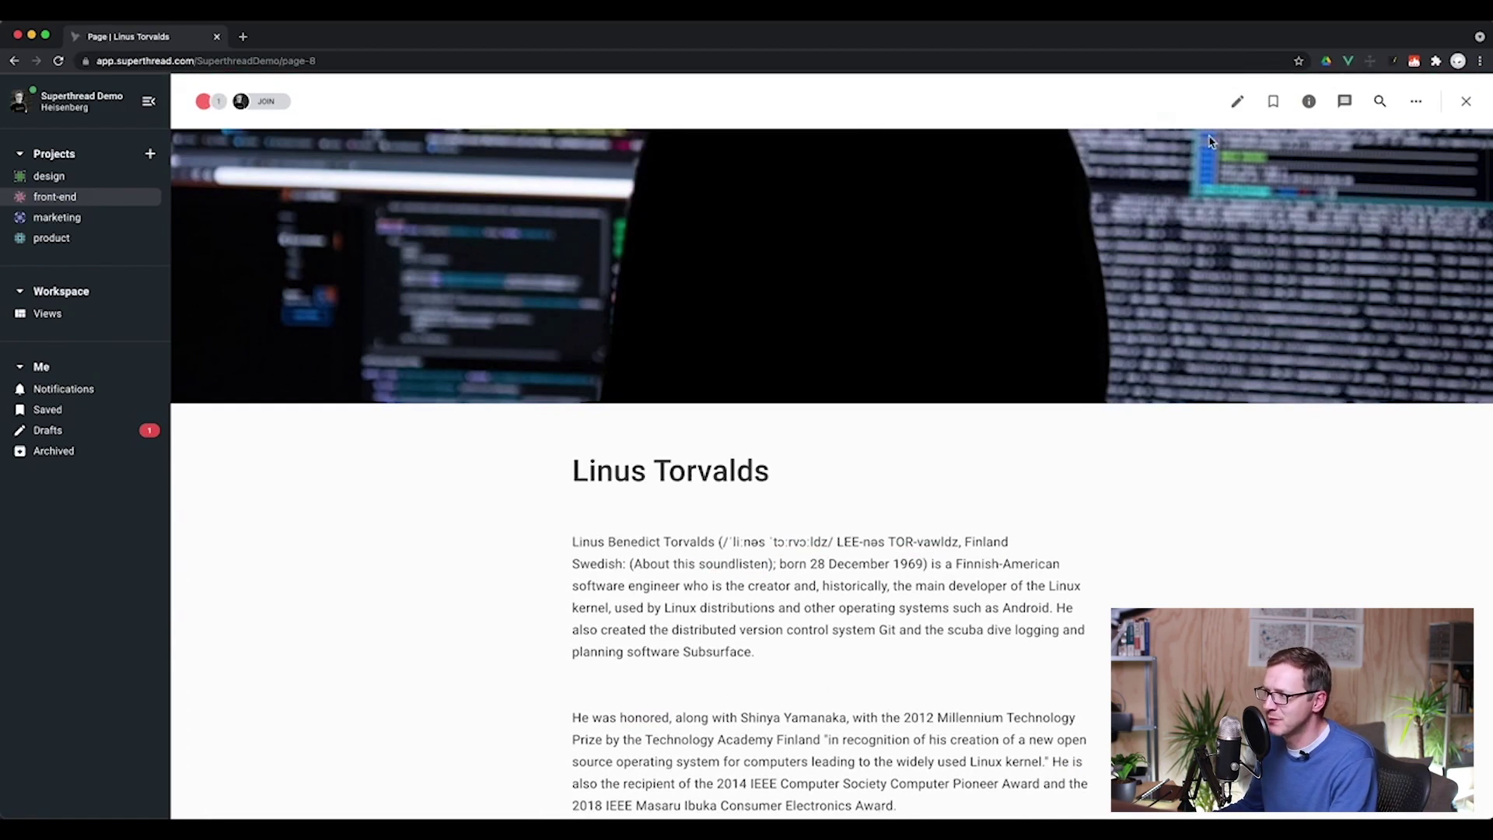